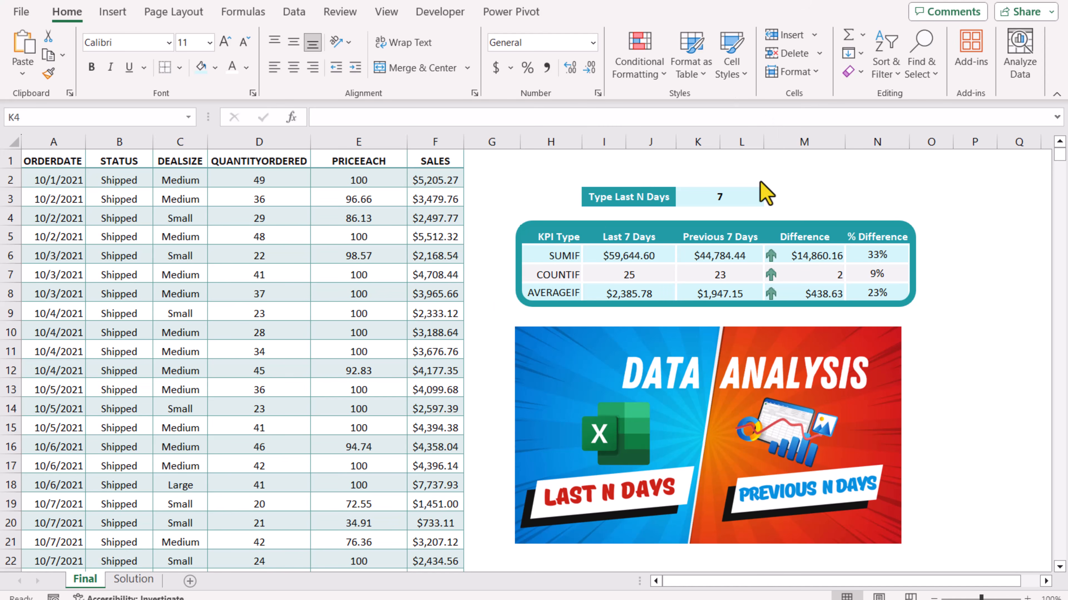
Set the Type Last N Days value to 15 on the Final sheet
click(747, 194)
text(15)
key(Return)
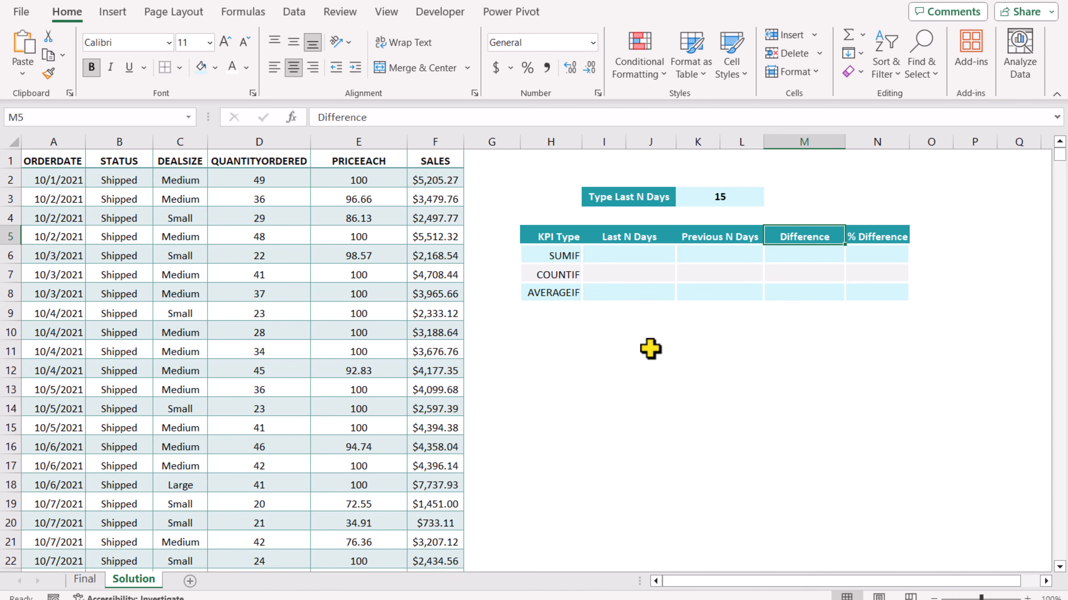
click(1008, 599)
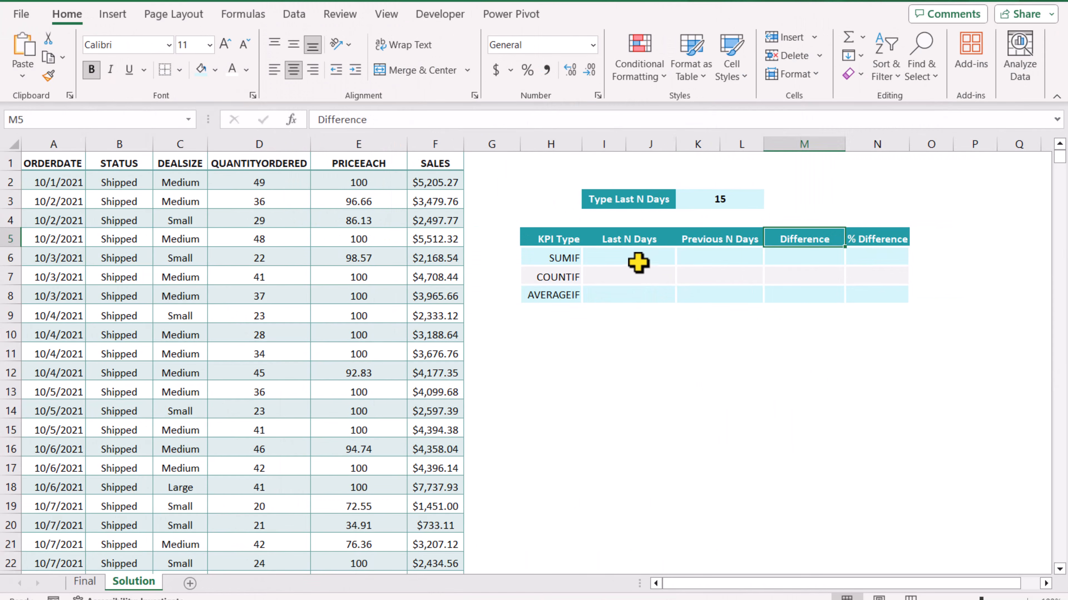
Enter a SUMIF formula in I6 totalling Table22[SALES] where Table22[ORDERDATE] meets the criterion ">="&TODAY()-K3
click(638, 260)
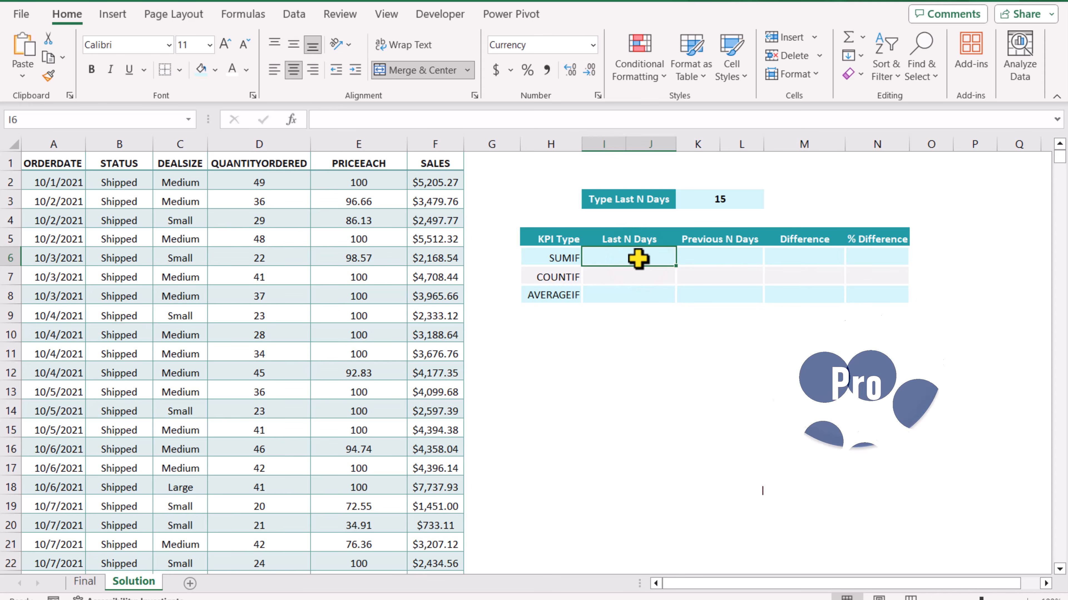
text(=sumif)
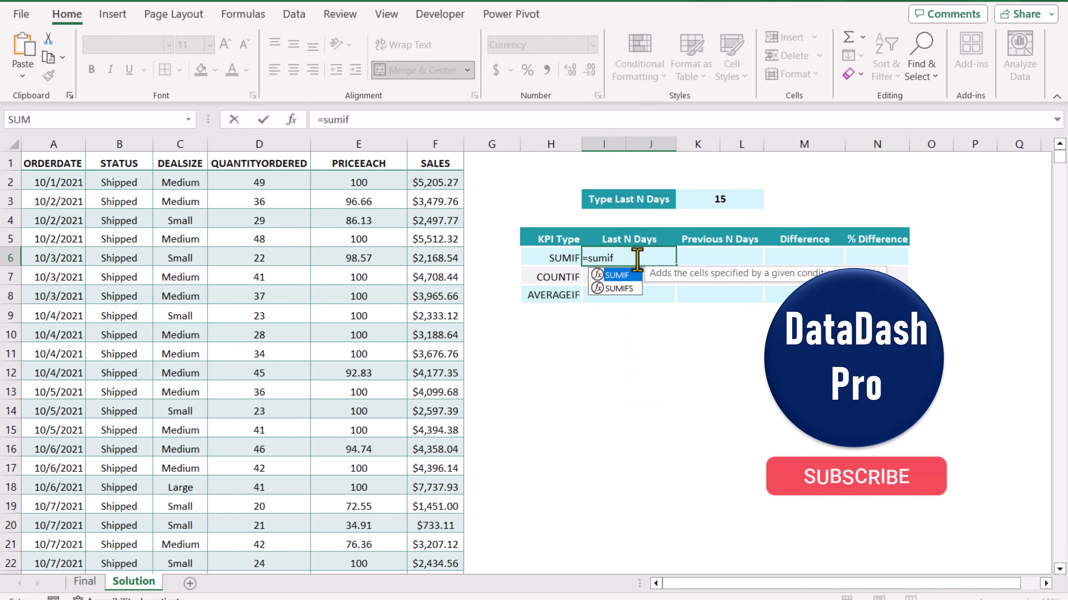
text(()
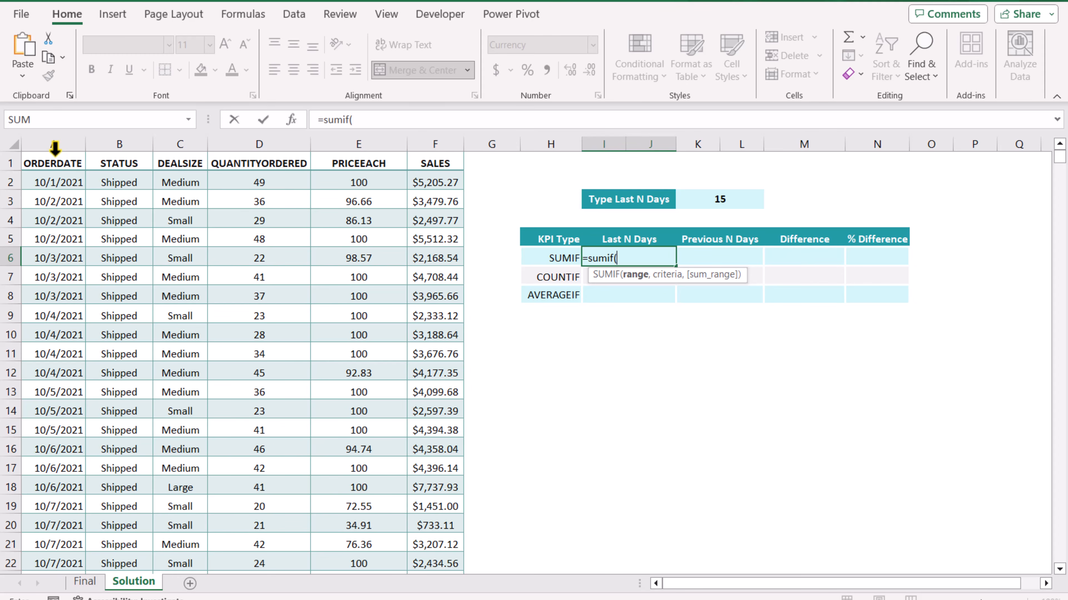
click(54, 146)
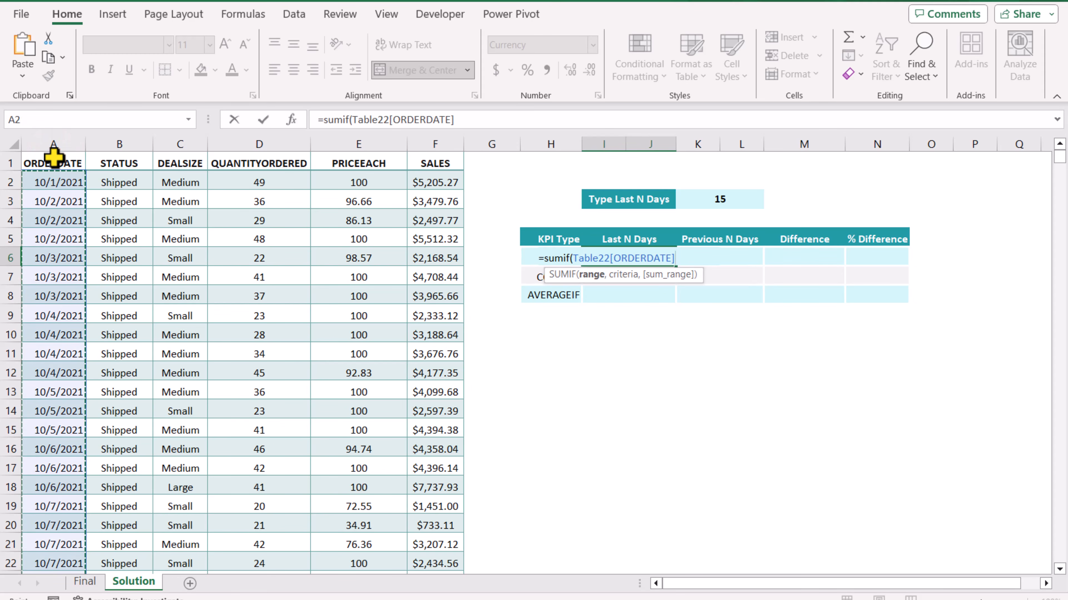
text(,)
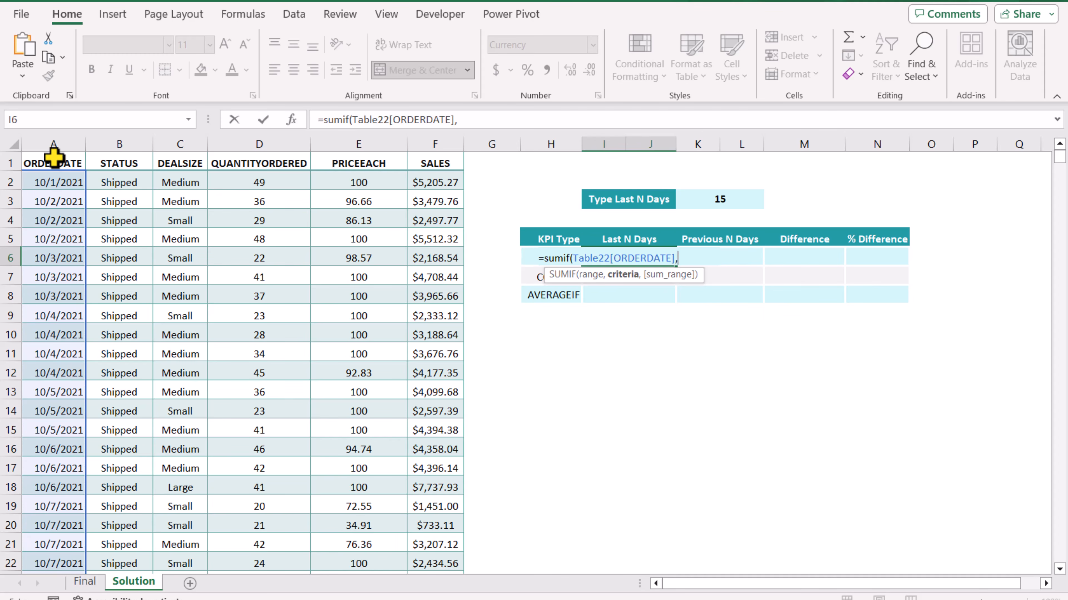
text(">="&To)
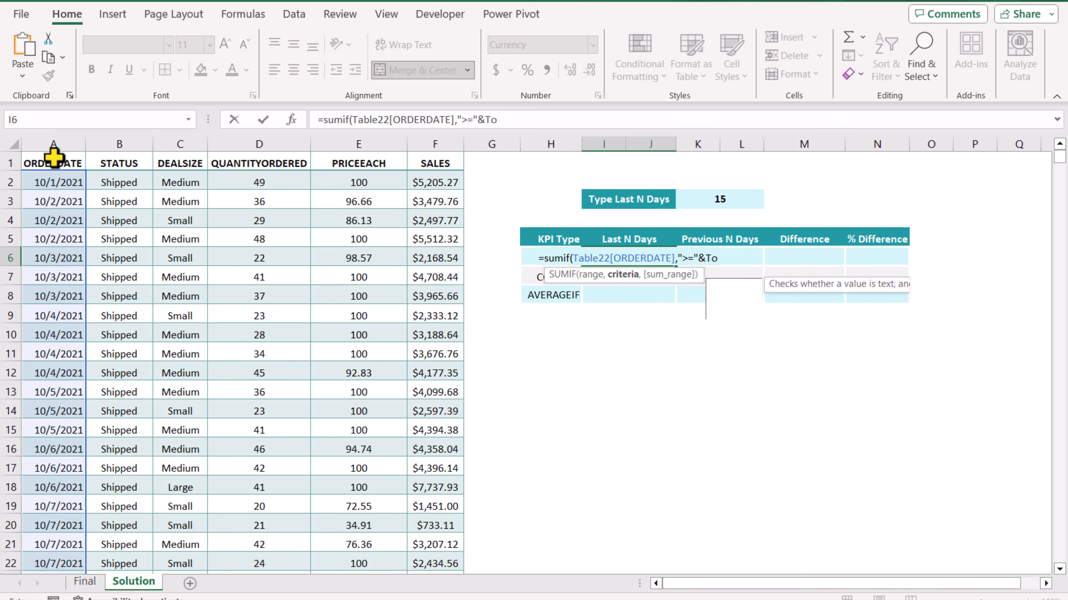
text(day()-)
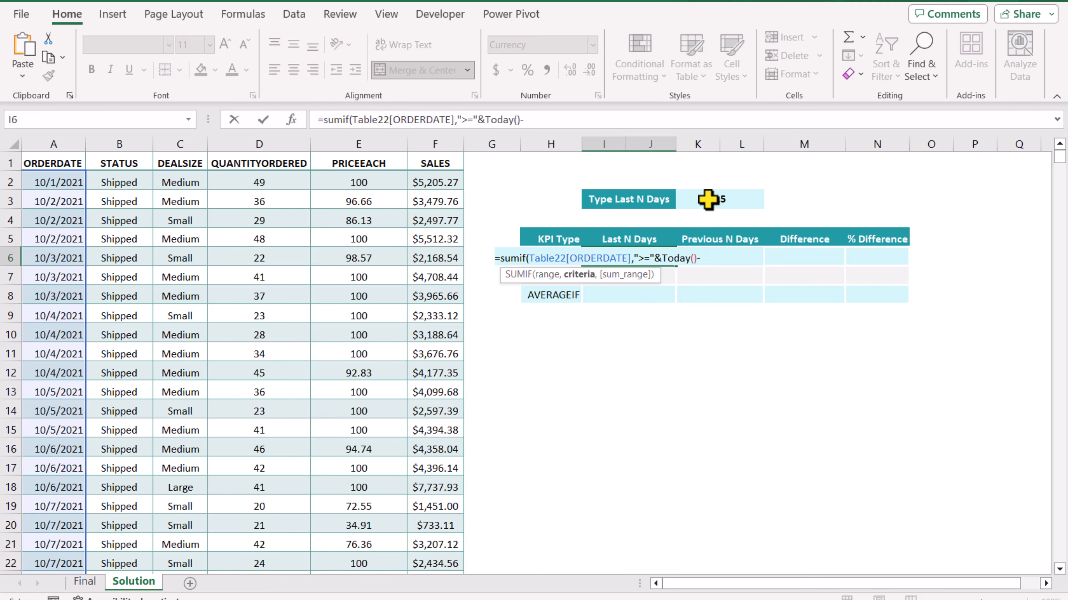
click(708, 199)
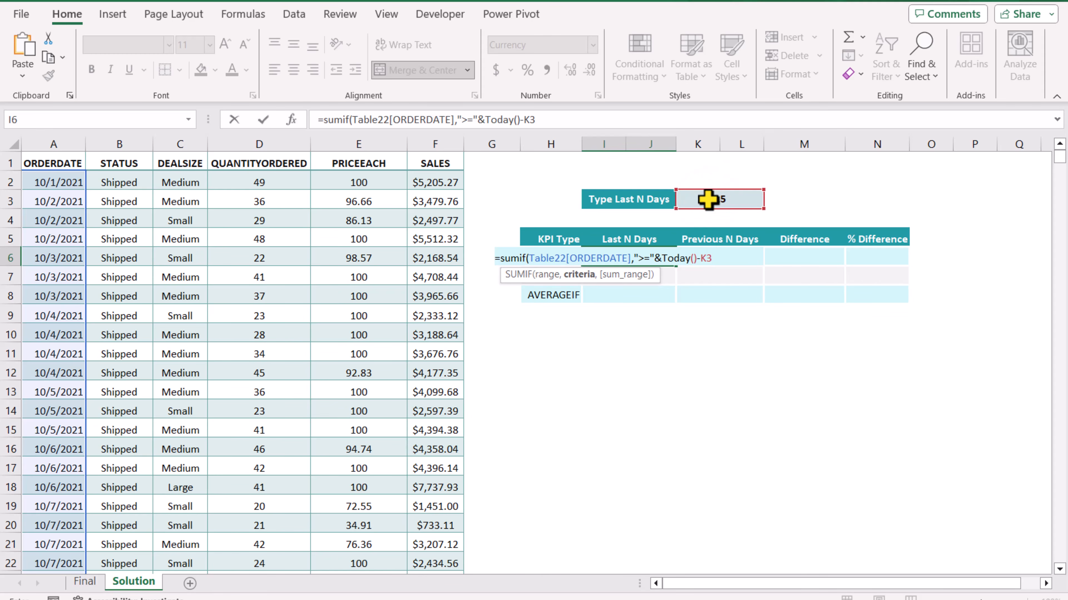
text(,)
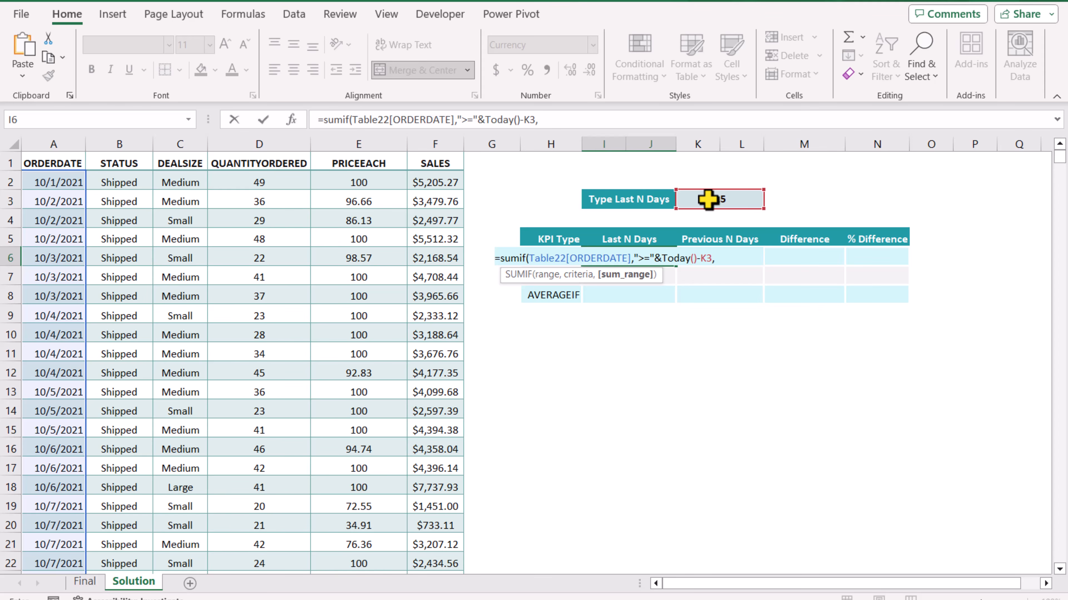
click(431, 147)
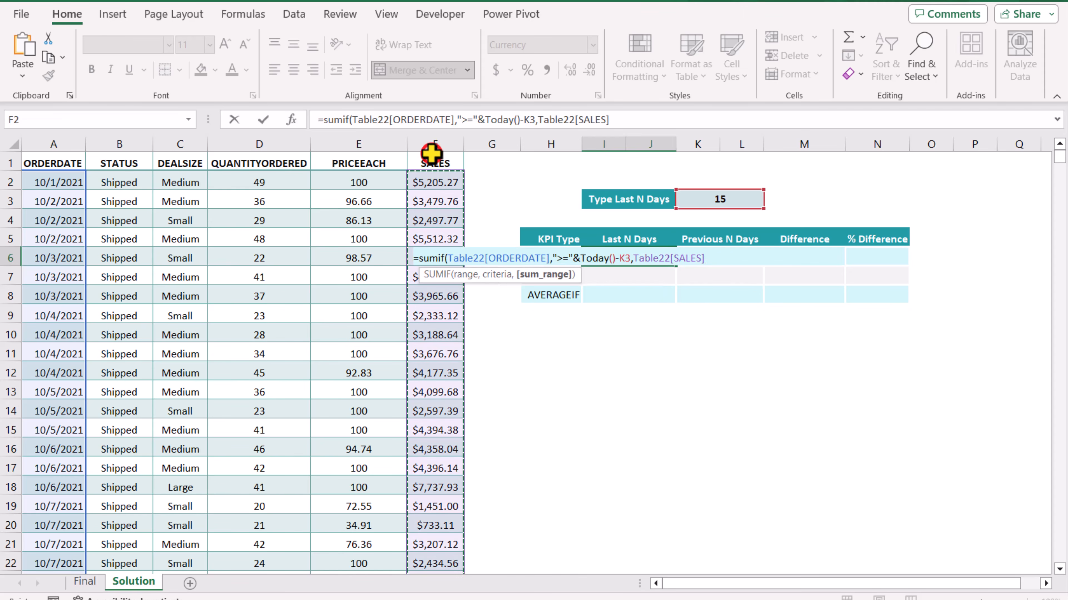
text())
key(Return)
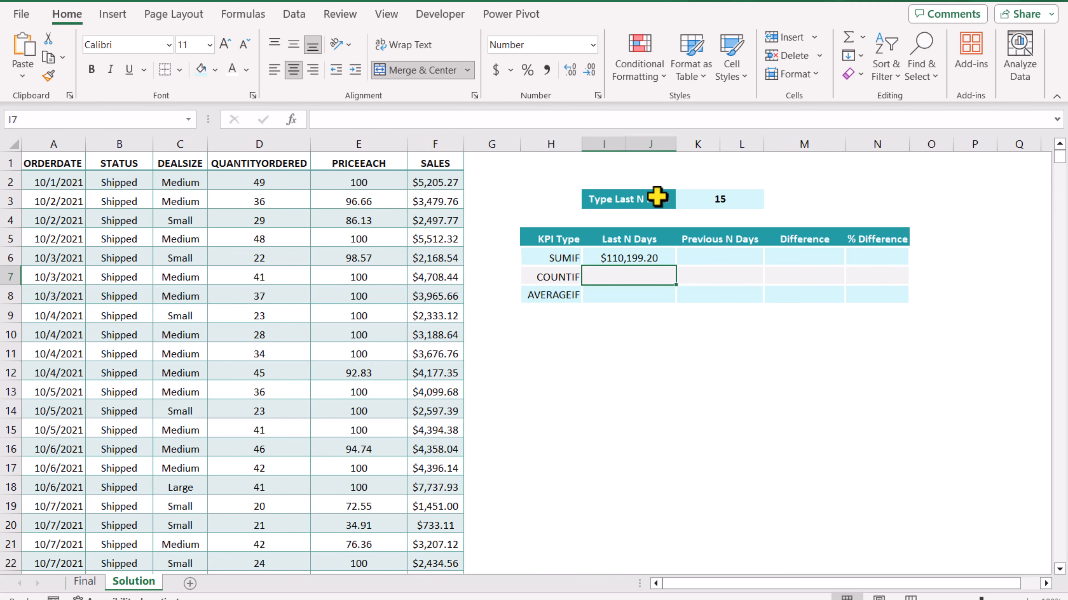
Set the Type Last N Days value to 7 on the Solution sheet
click(750, 198)
text(7)
key(Return)
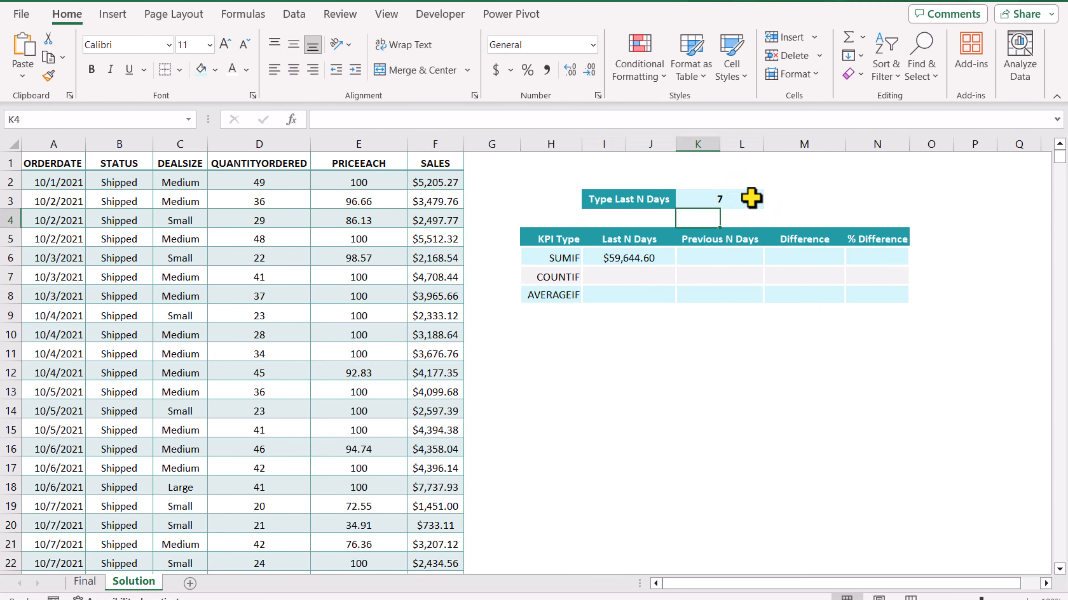
Copy the I6 SUMIF formula text into K6 under Previous N Days, with K3 multiplied by 2 in the criterion
click(667, 259)
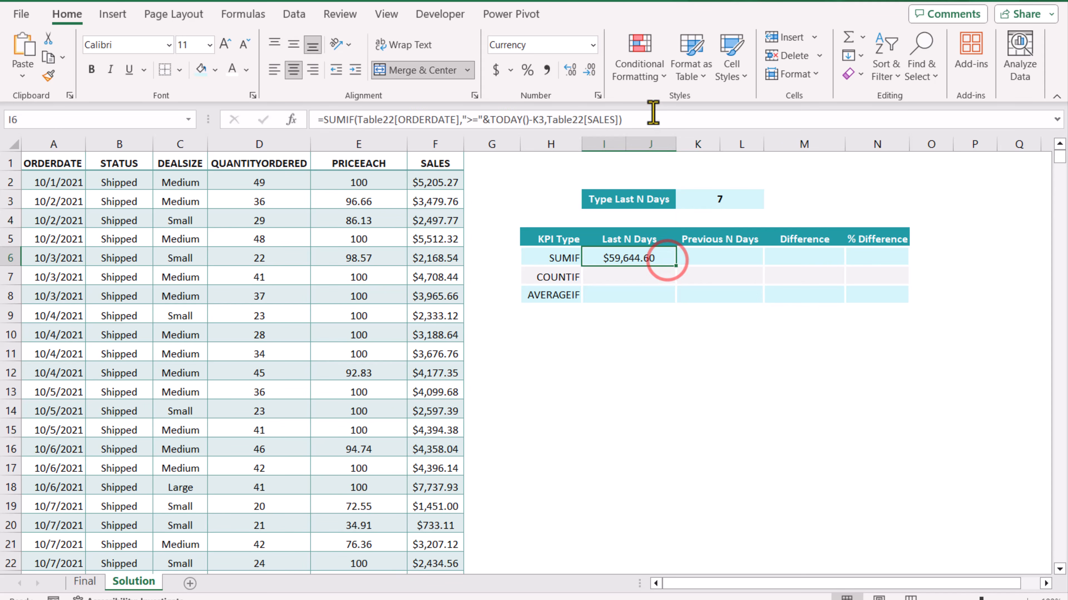
drag(654, 122, 265, 128)
key(ctrl+c)
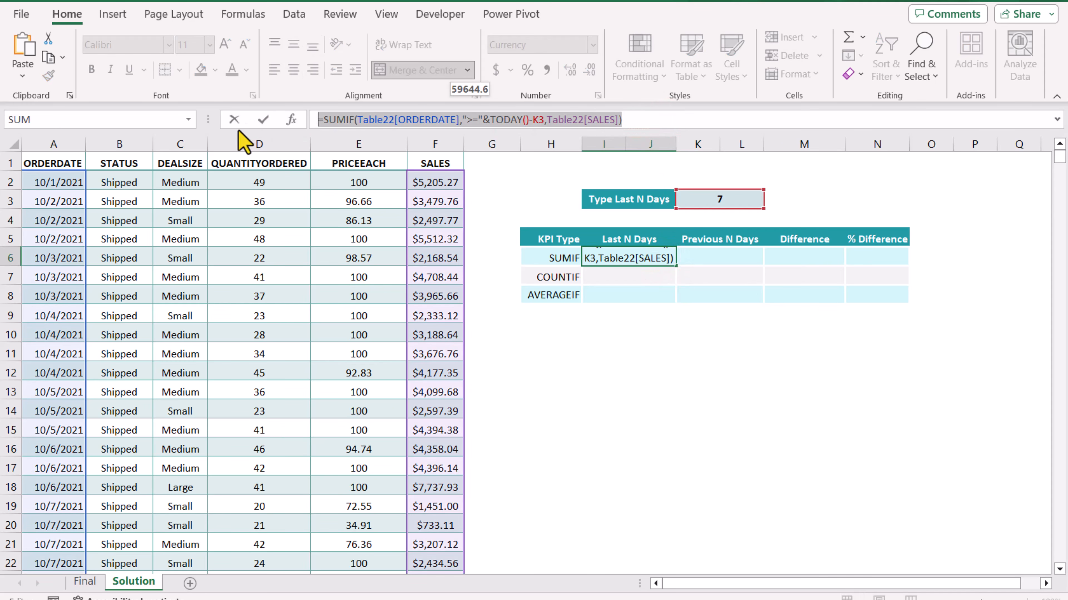
key(Escape)
double_click(719, 257)
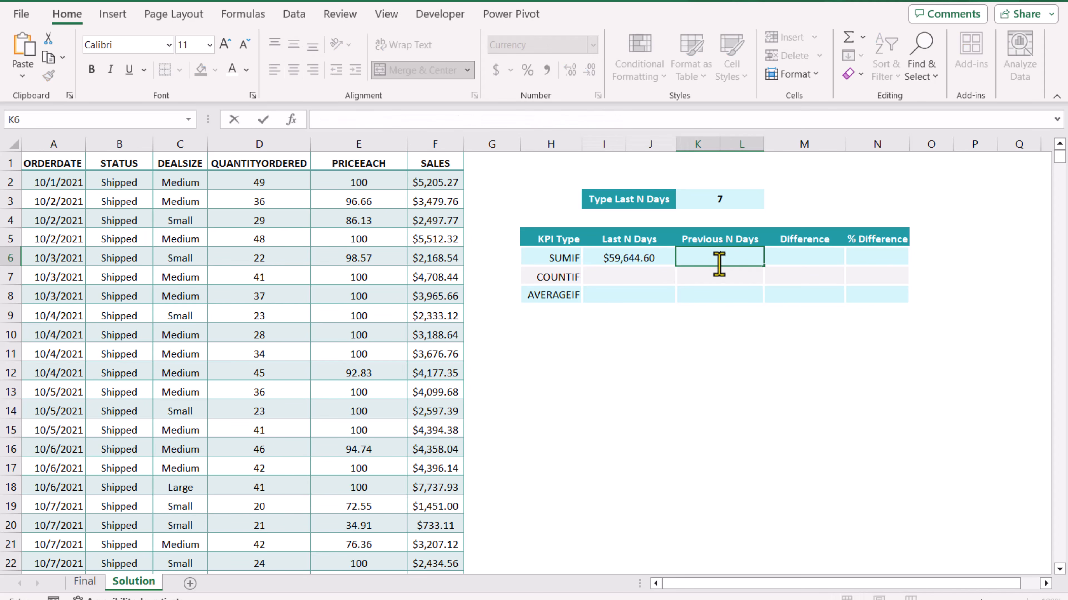
key(ctrl+v)
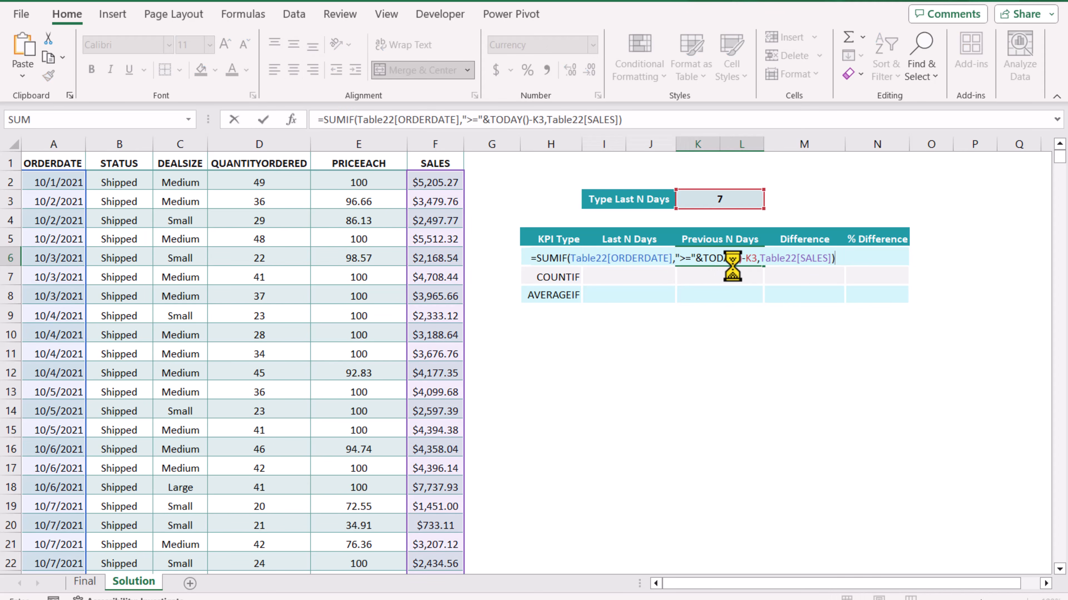
click(757, 257)
text(*2)
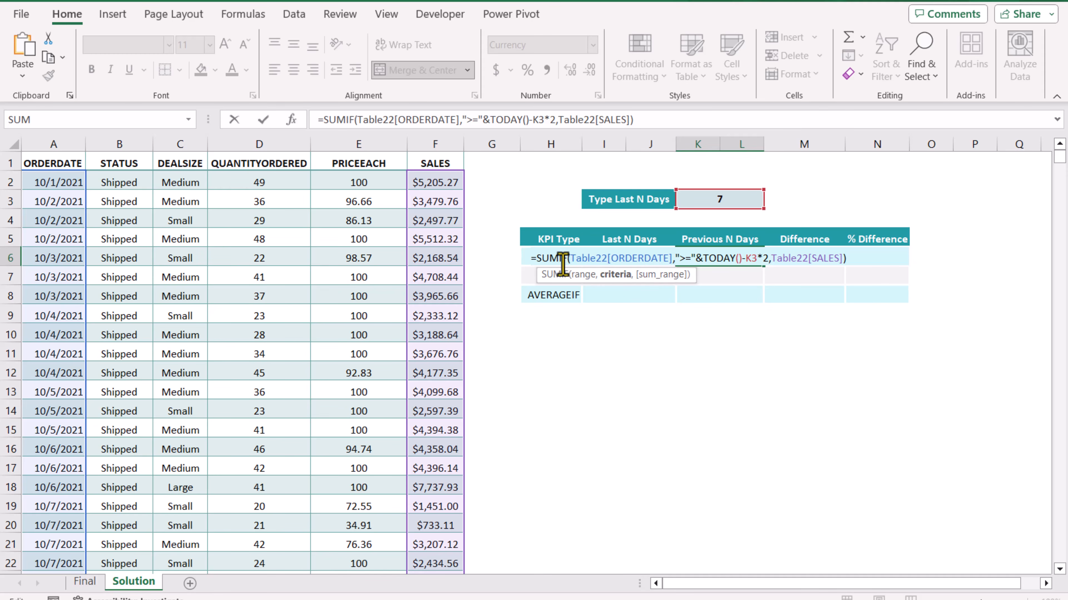
key(Return)
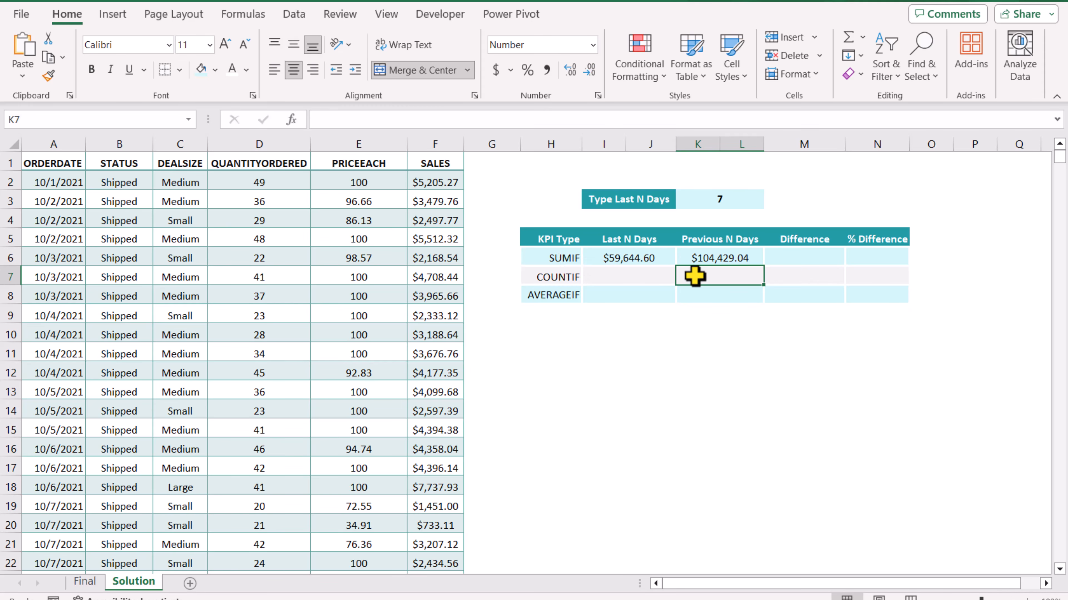
Subtract the Last N Days amount in I6 from the SUMIF formula in K6
click(708, 258)
click(678, 121)
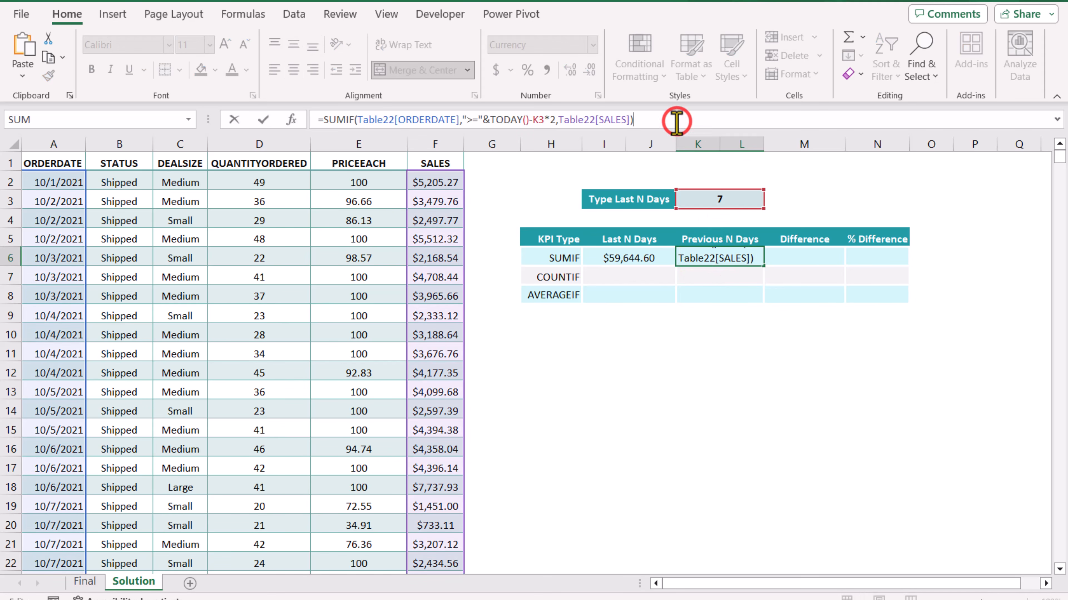
text(-)
click(631, 255)
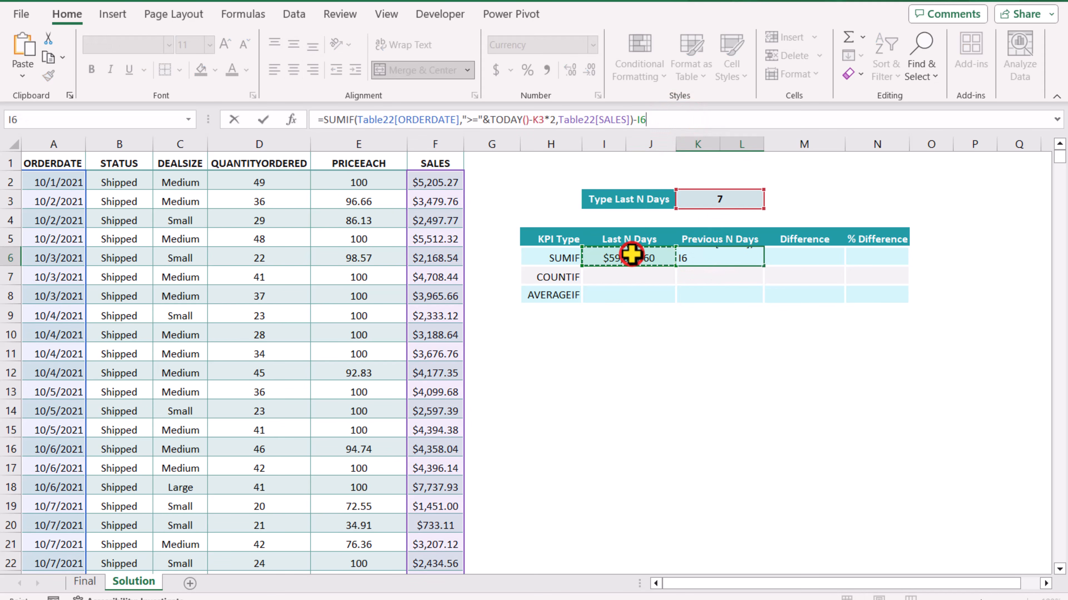
key(Return)
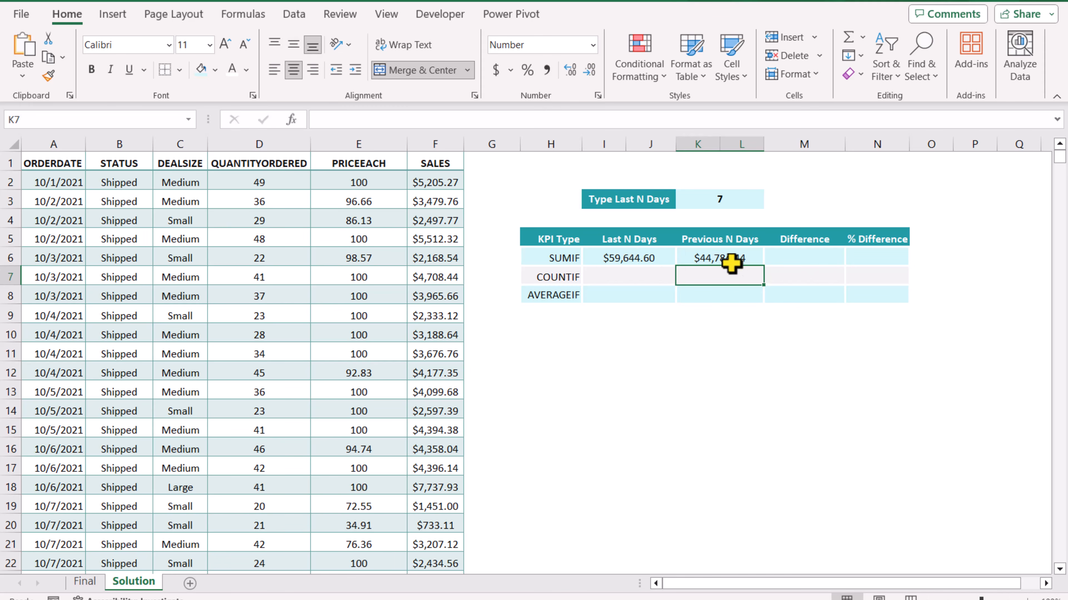
click(750, 261)
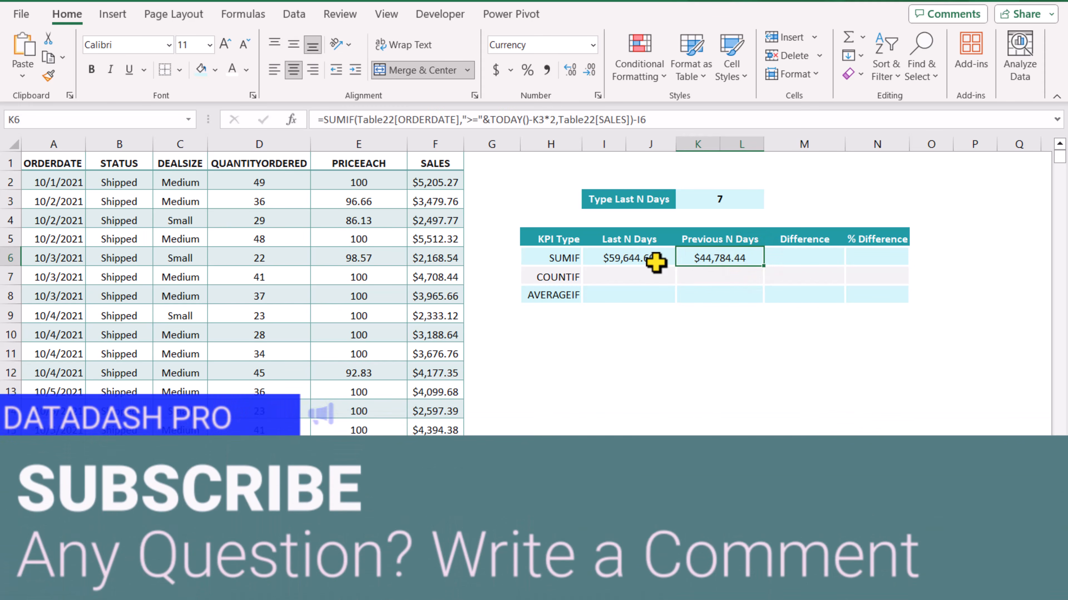
Replace the I6 reference at the end of the K6 formula with the full SUMIF expression copied from I6
click(656, 262)
drag(661, 119, 329, 128)
key(ctrl+c)
key(Escape)
click(722, 260)
click(679, 120)
key(BackSpace)
key(BackSpace)
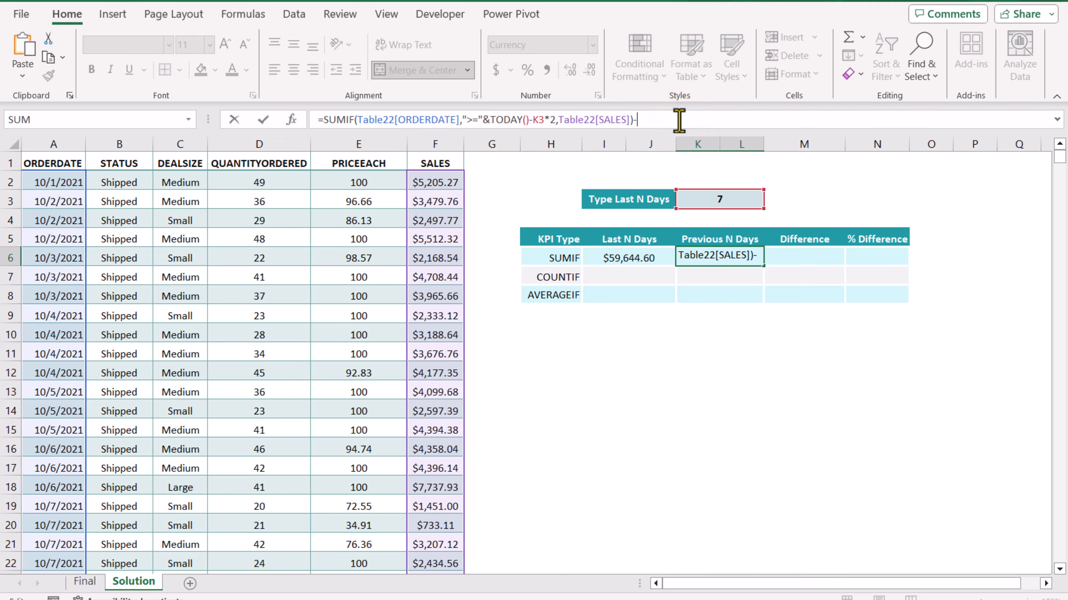
key(ctrl+v)
key(Return)
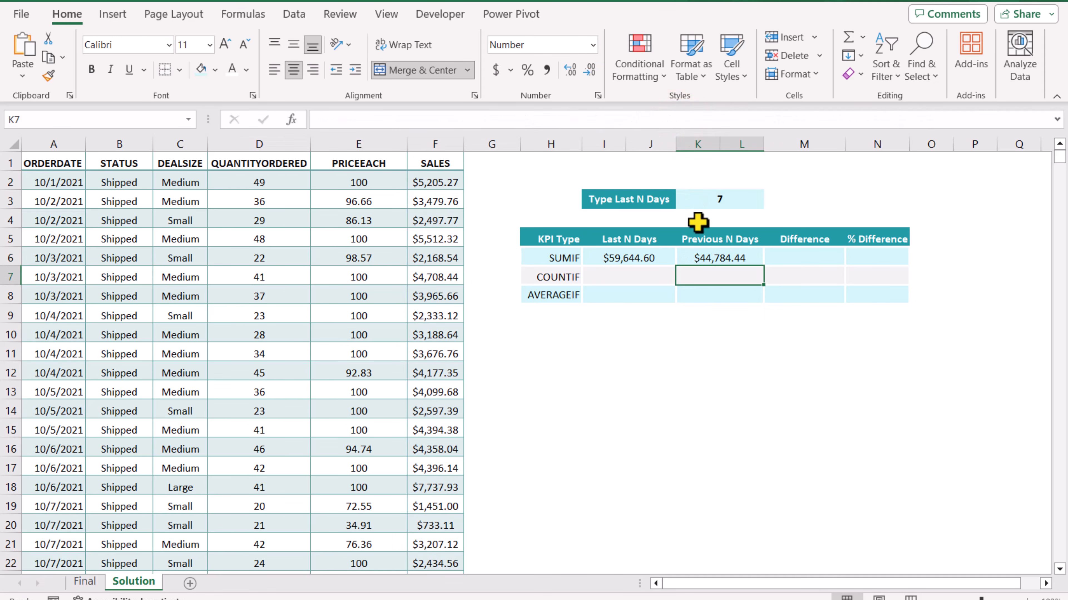
Copy the SUMIF formula text from I6 into I7, the COUNTIF row's Last N Days cell
key(Up)
key(Left)
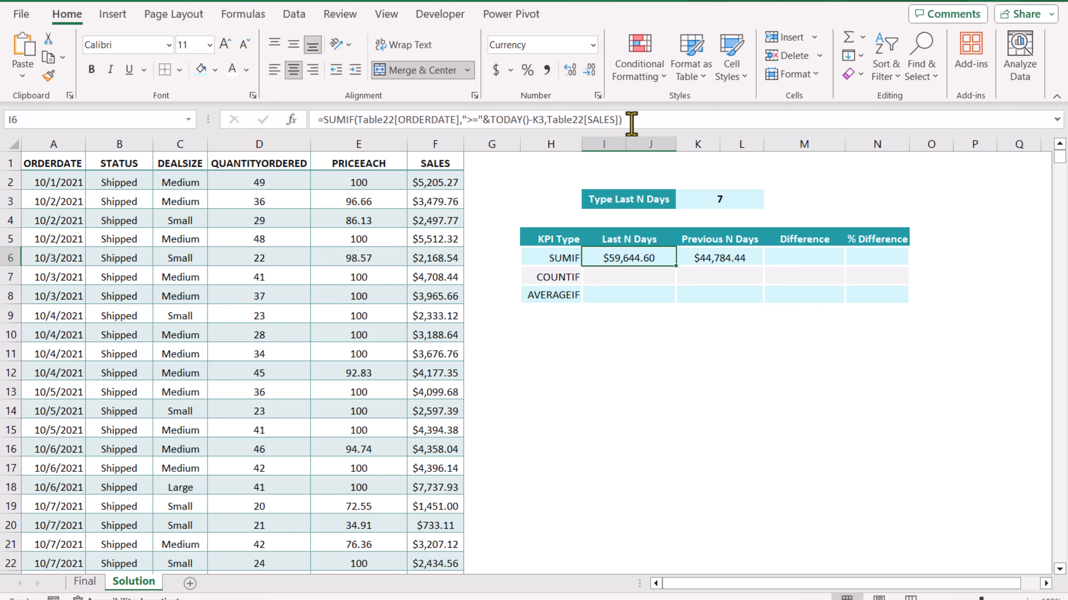
drag(637, 120, 278, 119)
key(ctrl+c)
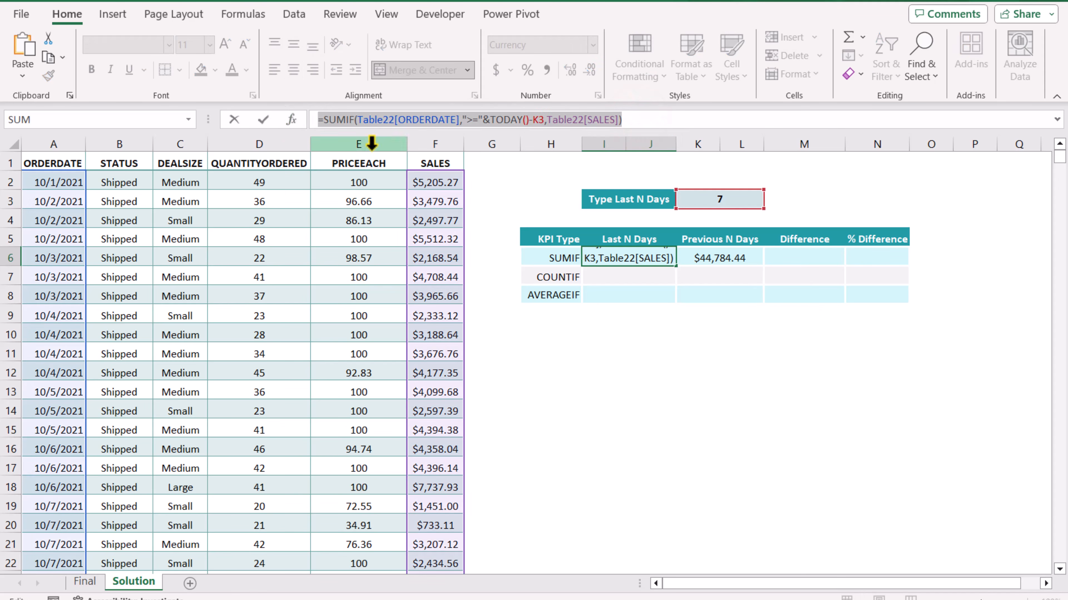
key(Escape)
double_click(604, 276)
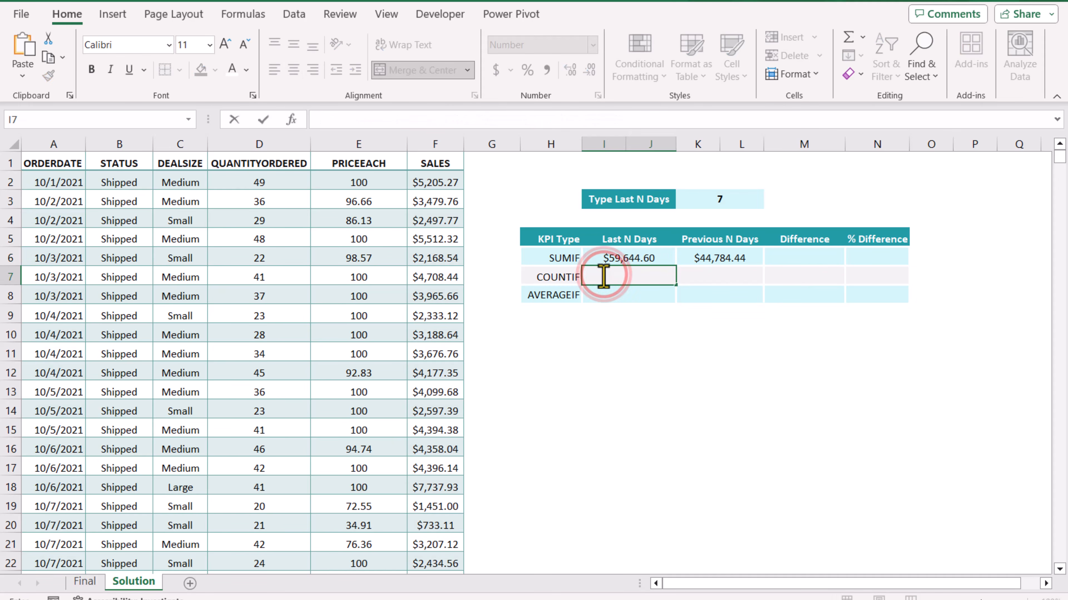
key(ctrl+v)
Change the function in the I7 formula to COUNTIF and remove its Table22[SALES] sum range argument
double_click(488, 277)
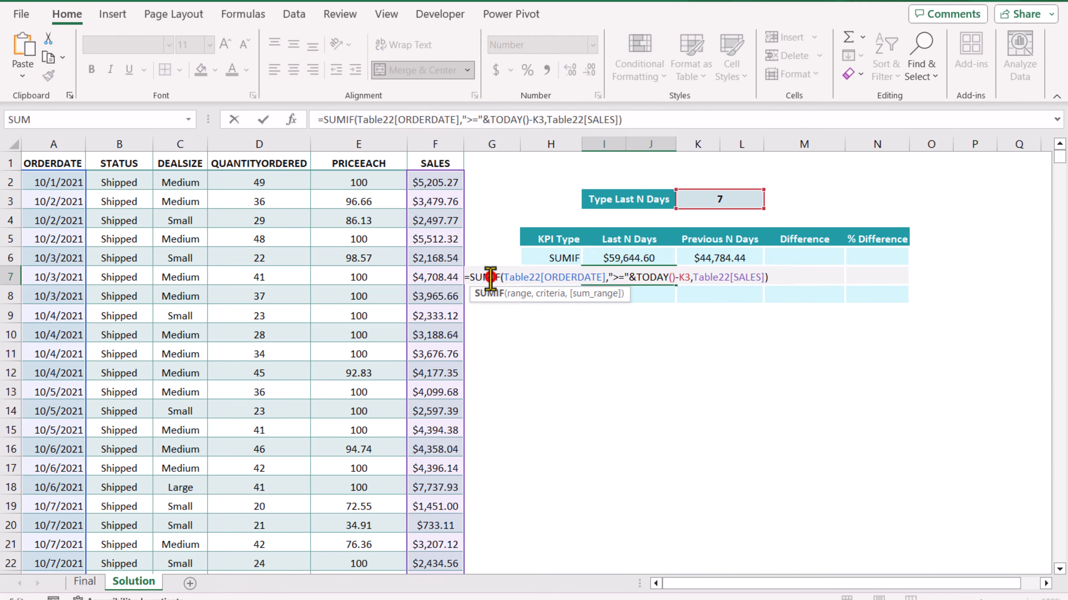
text(Cou)
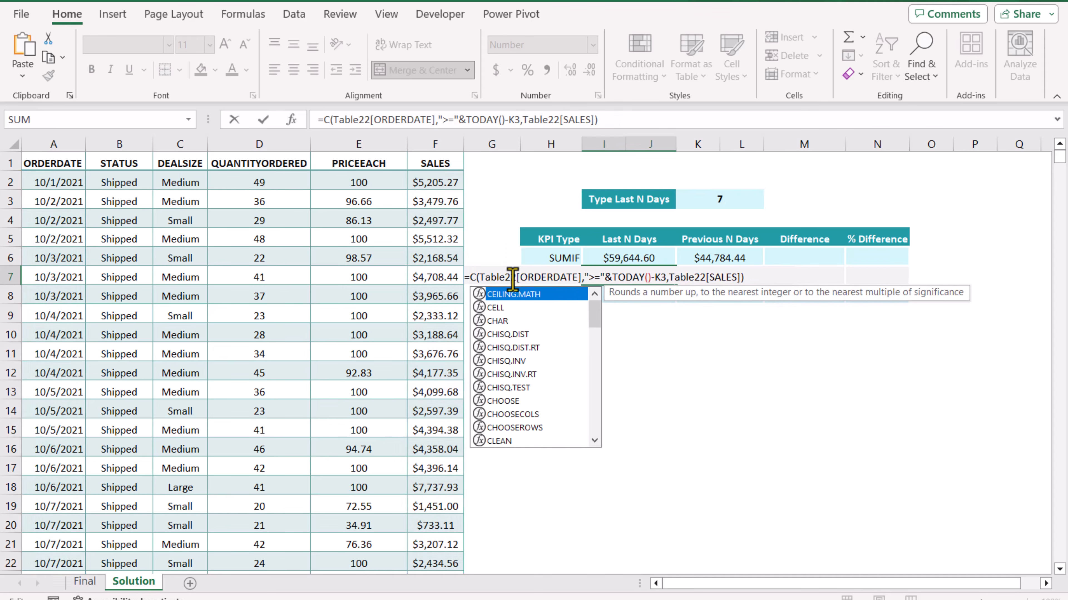
text(ntif)
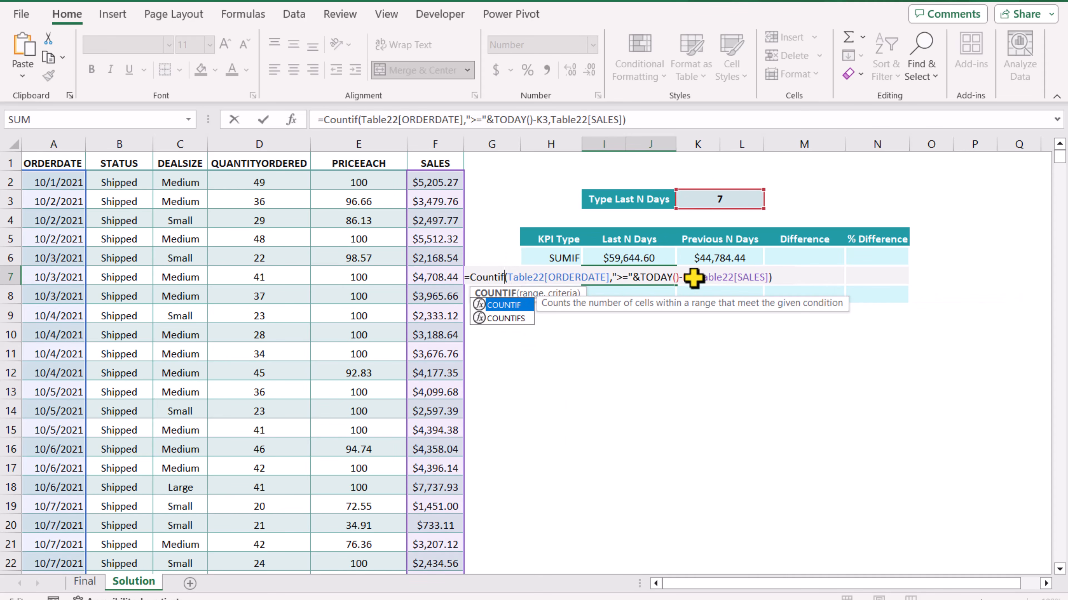
drag(692, 277, 767, 277)
key(BackSpace)
key(Return)
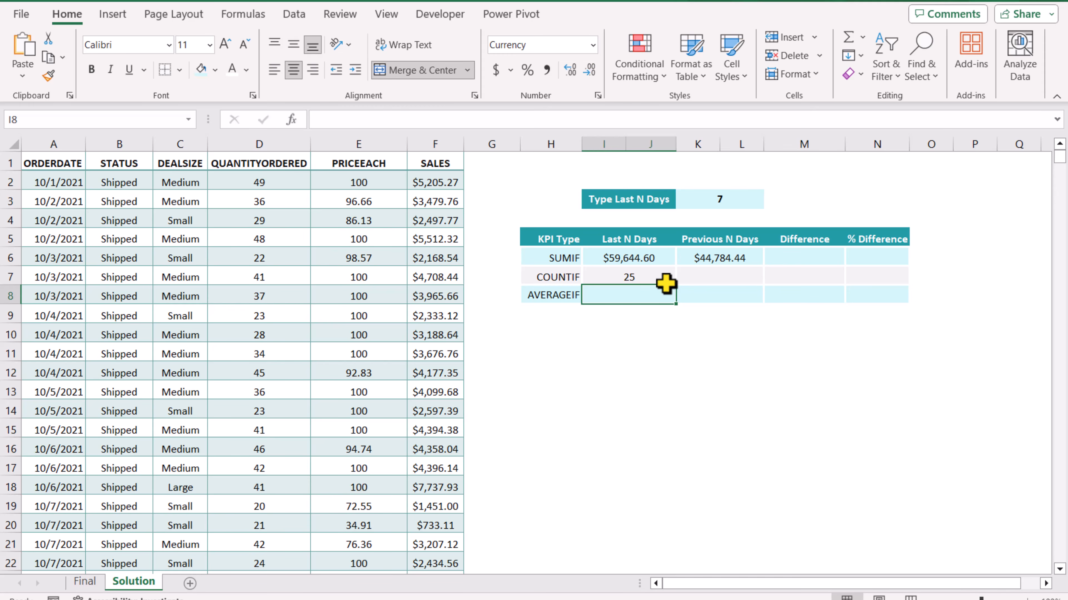
Copy the Previous N Days SUMIF formula text from K6 into K7, the COUNTIF row's cell
click(693, 258)
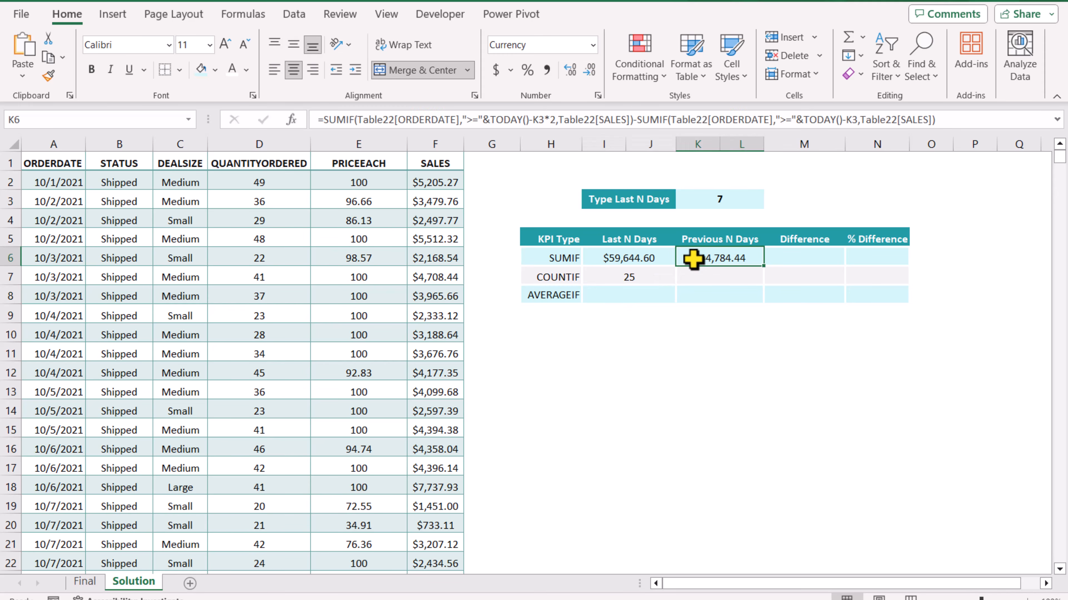
click(917, 120)
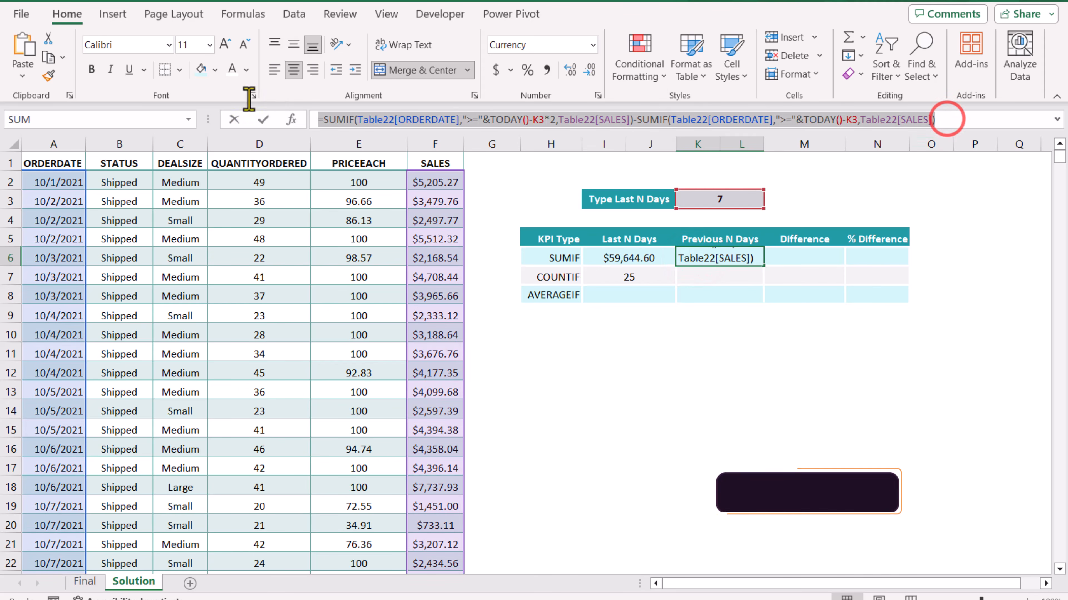
key(ctrl+Return)
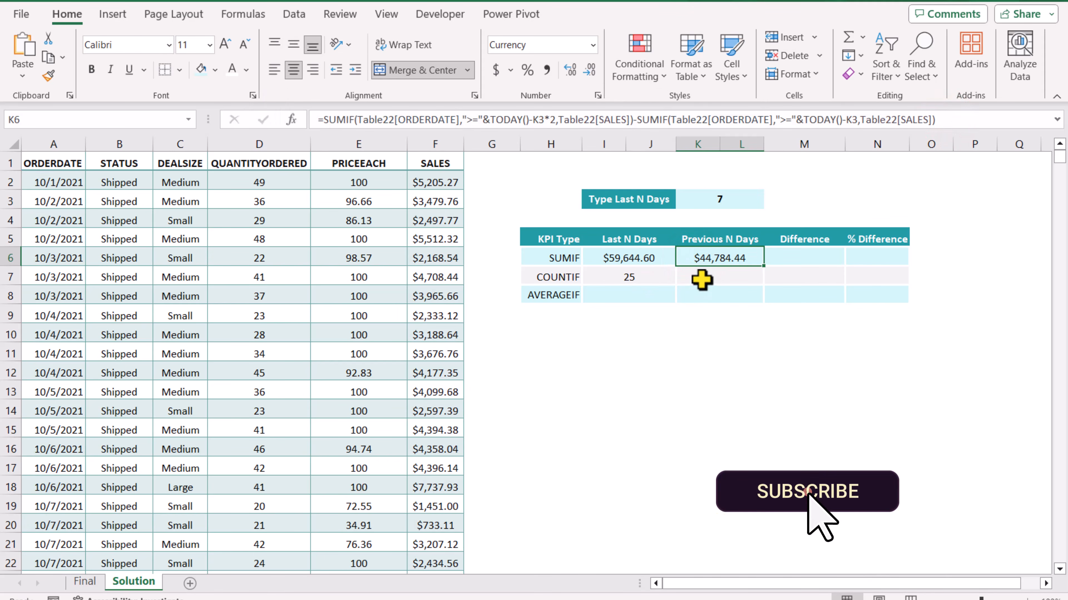
double_click(701, 279)
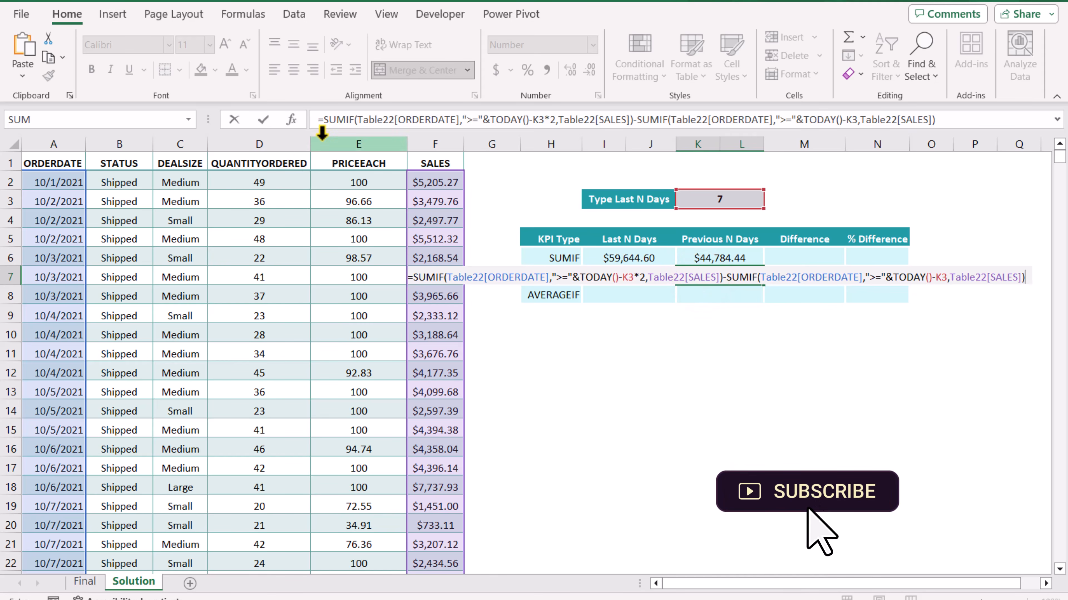
Change the first SUMIF in the K7 formula to COUNTIF and remove its Table22[SALES] argument
double_click(346, 121)
text(Countif)
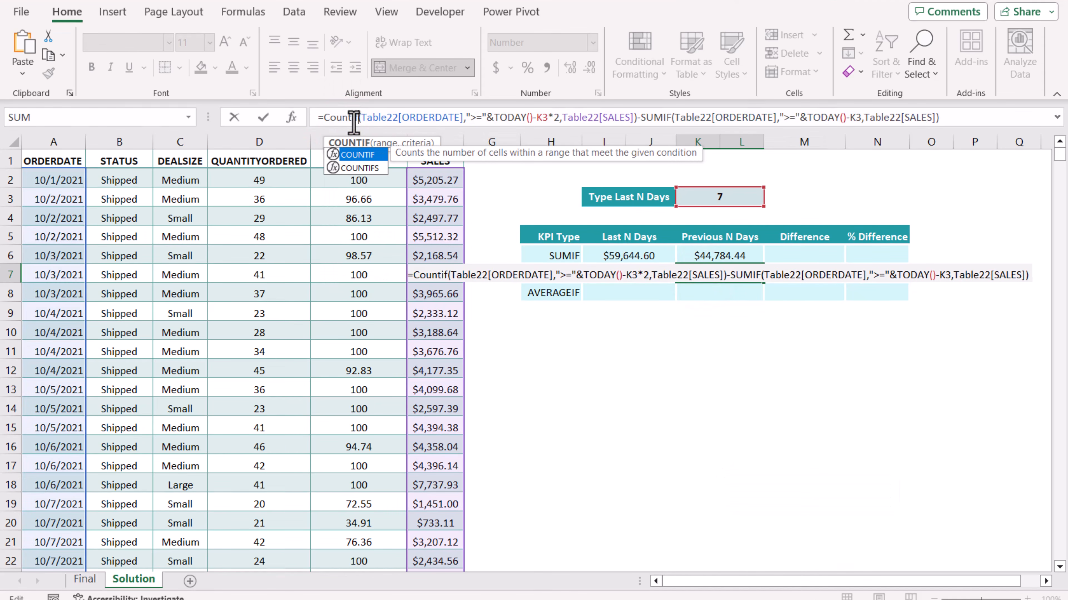
drag(563, 118, 632, 117)
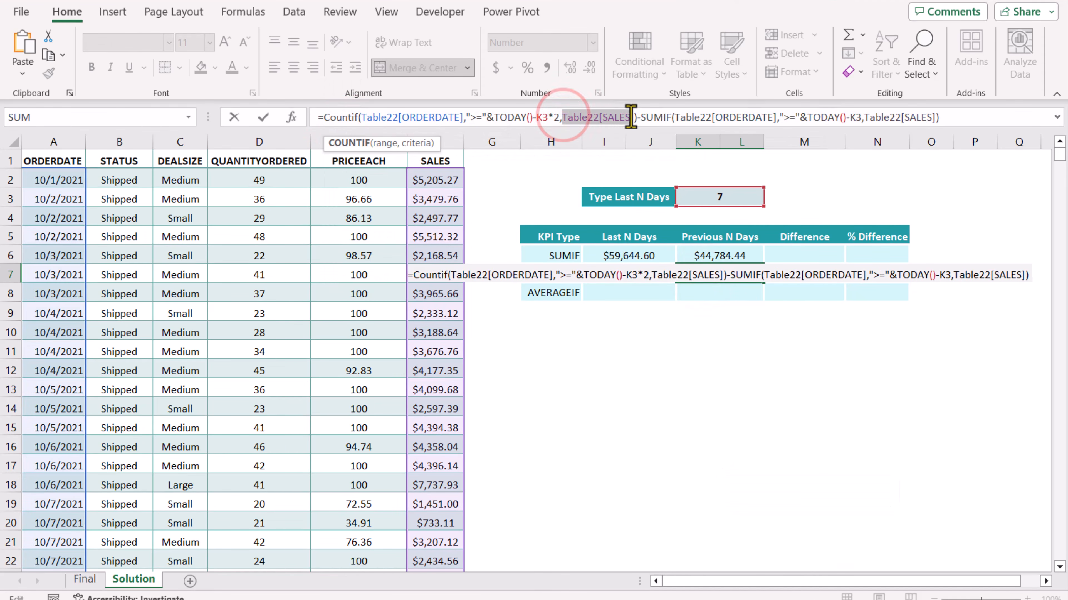
key(BackSpace)
key(BackSpace)
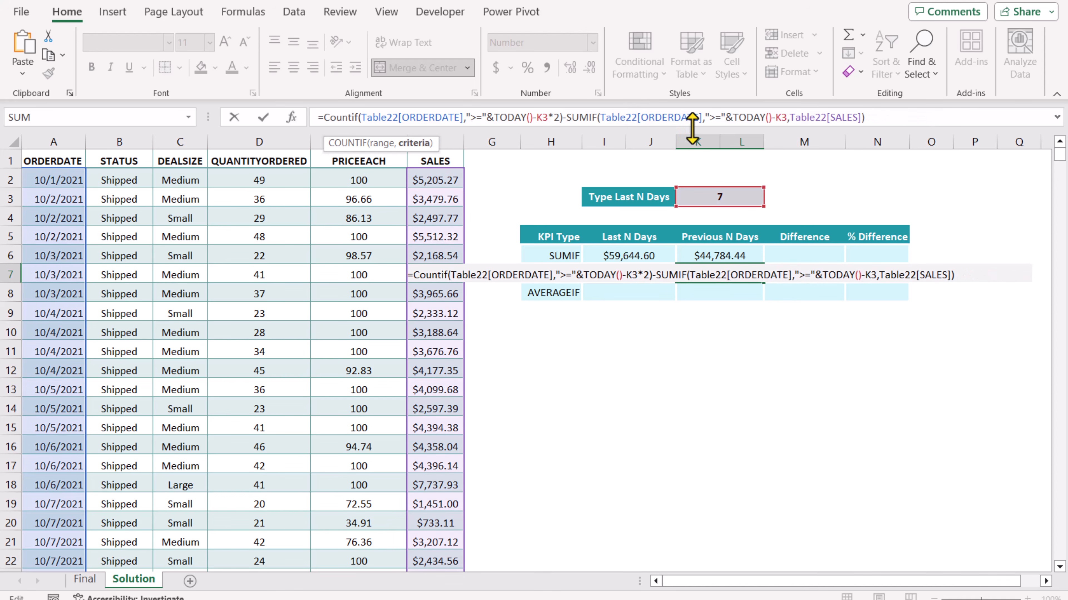
Change the subtracted SUMIF in the K7 formula to COUNTIF and remove its Table22[SALES] argument
double_click(586, 118)
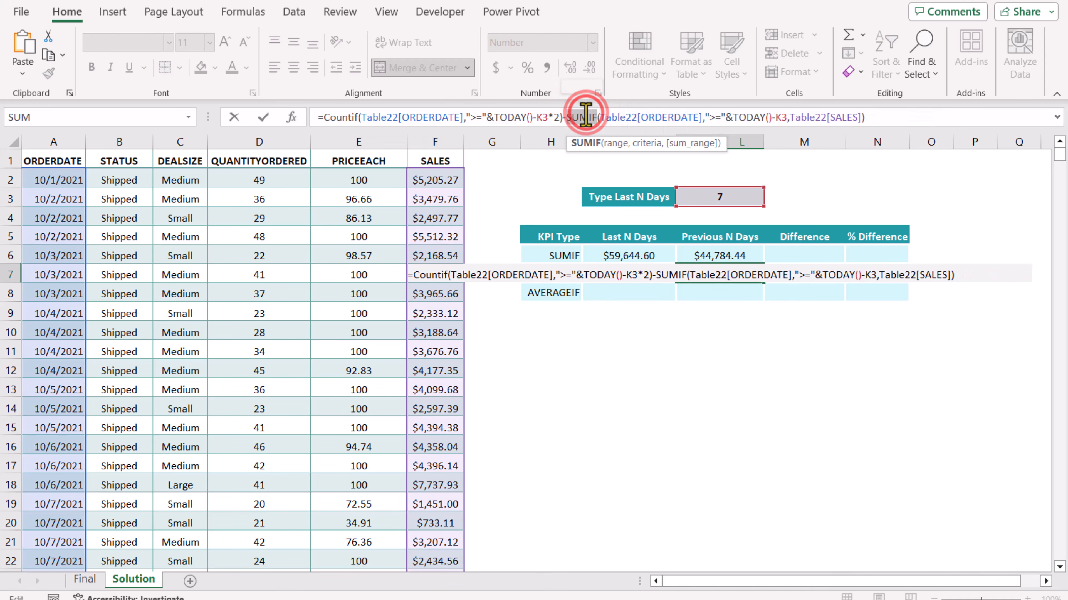
text(Countif)
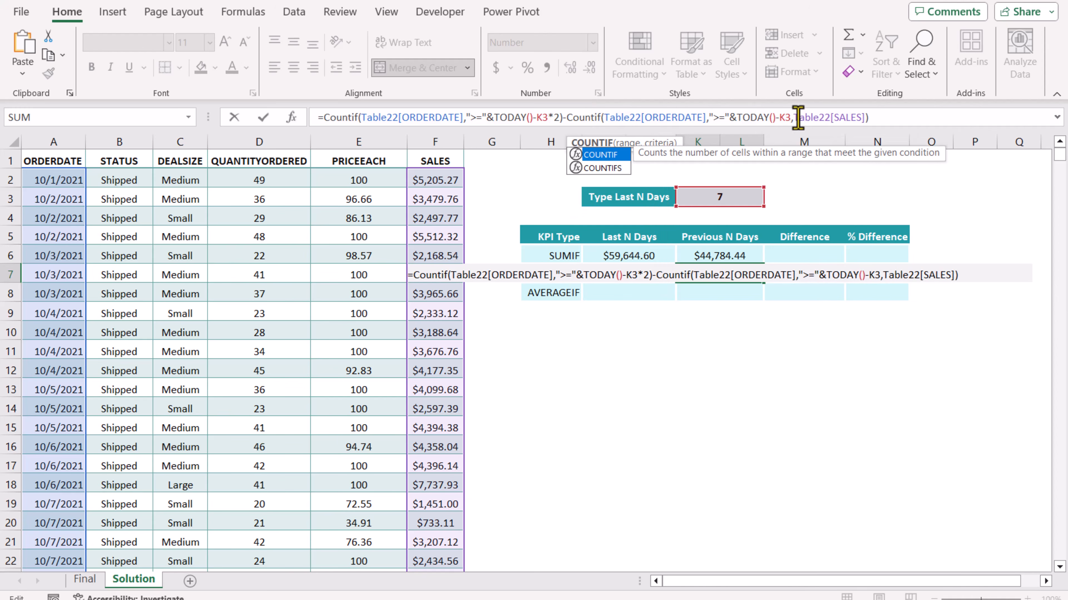
drag(791, 117, 862, 120)
key(BackSpace)
key(Return)
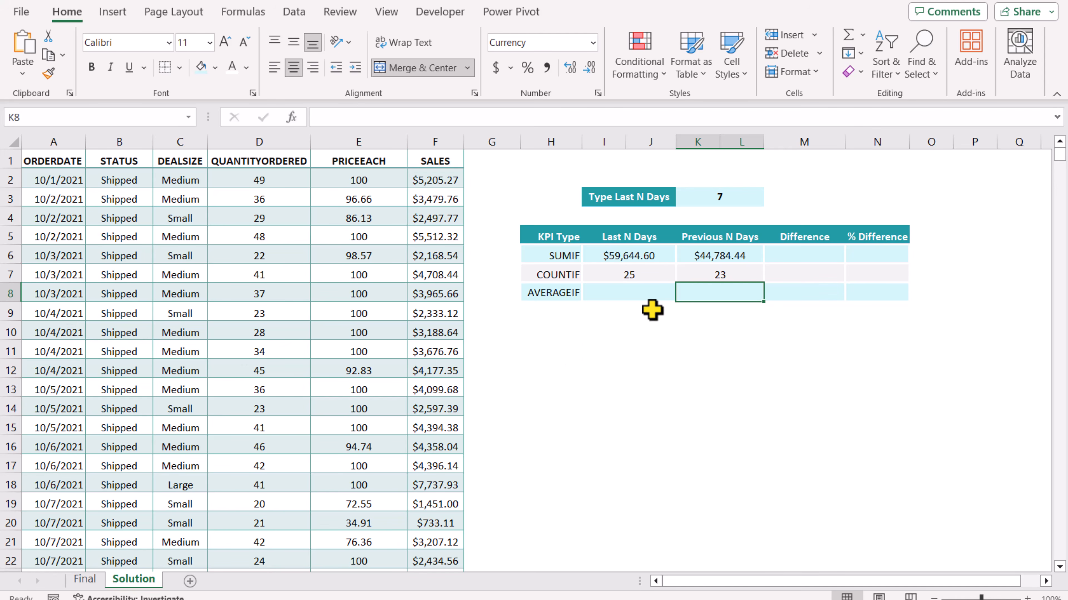
Calculate the Last N Days average in I8 with =I6/I7 and fill the formula across to the Previous N Days cell K8
click(640, 295)
text(=)
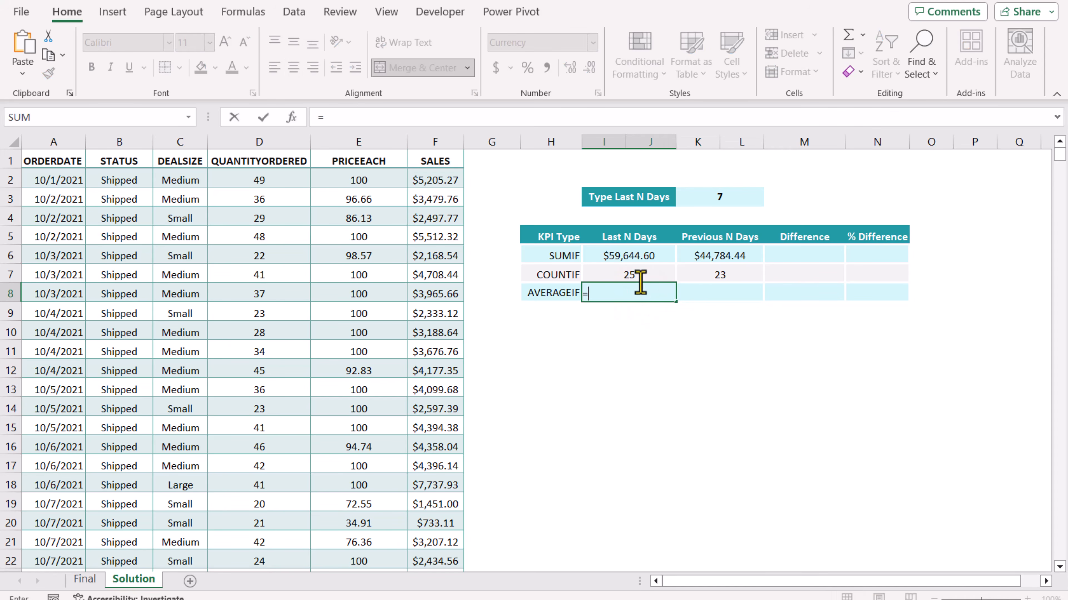
click(639, 258)
text(/)
click(642, 274)
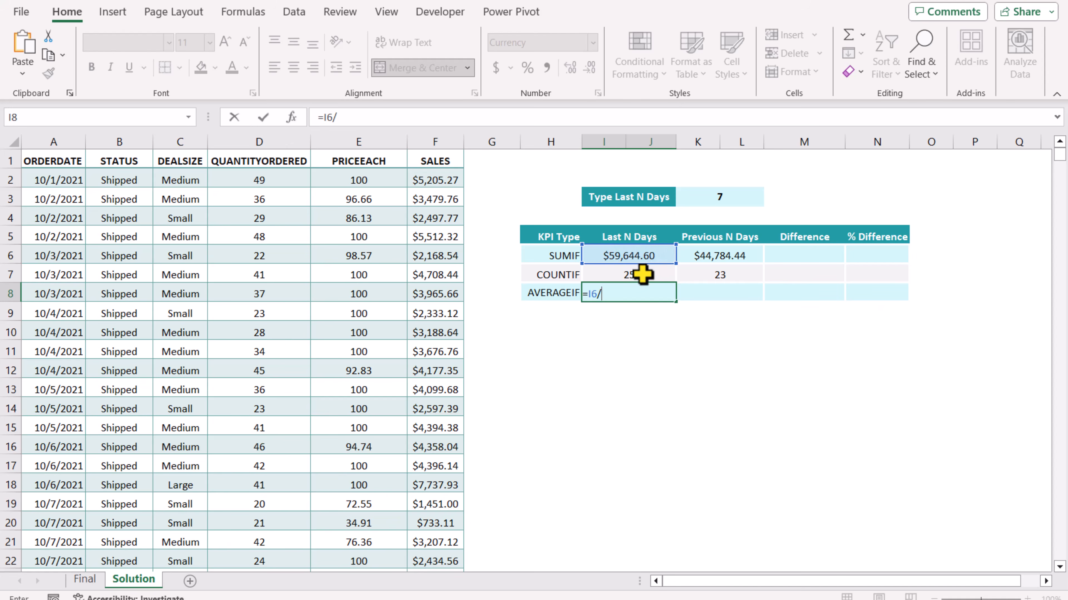
key(Return)
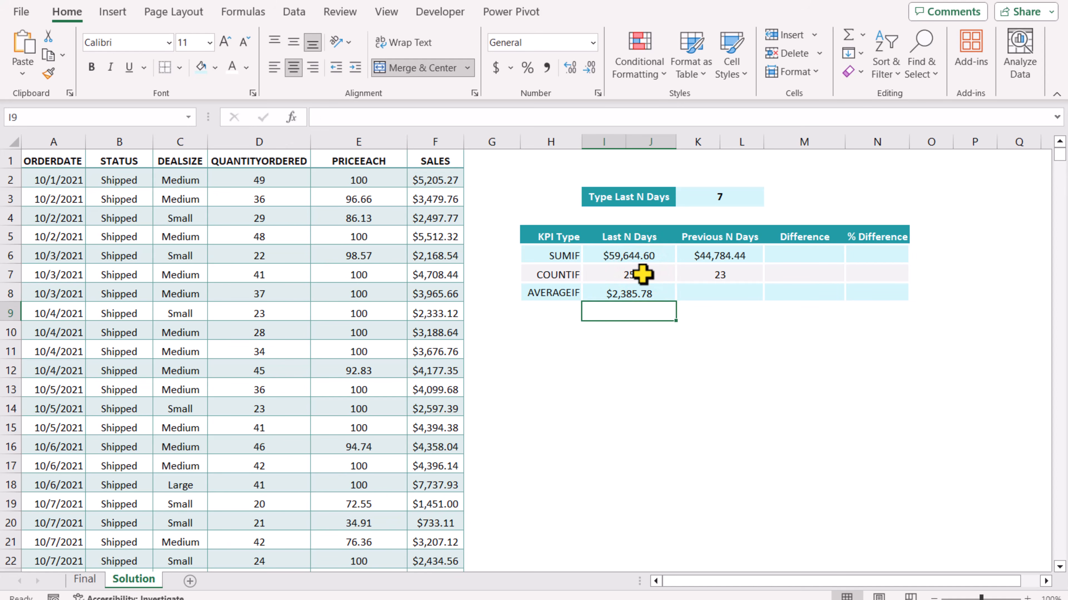
click(650, 291)
drag(676, 301, 736, 304)
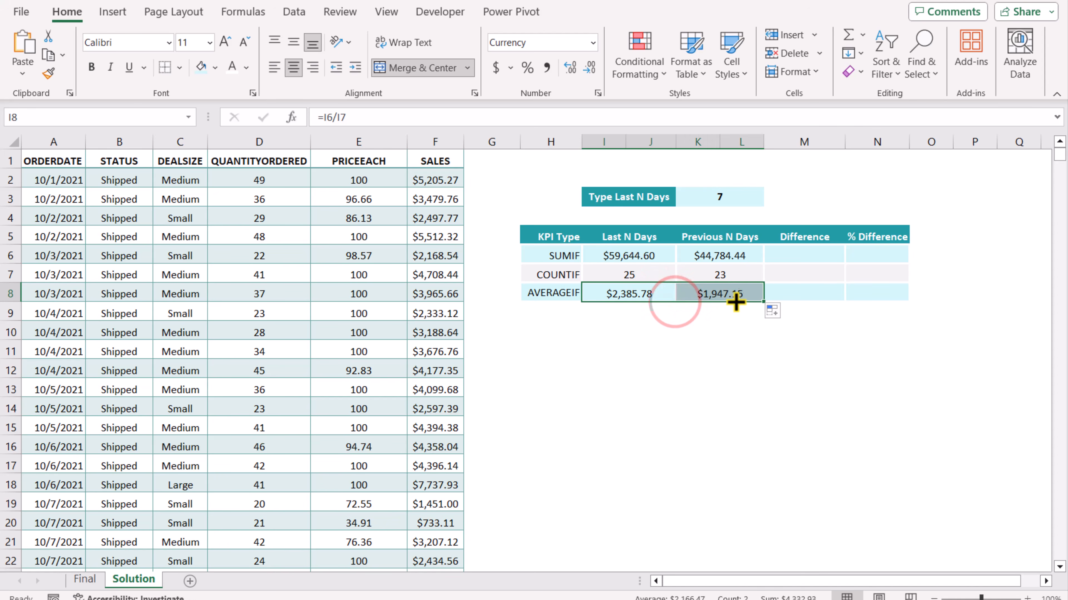
Calculate the SUMIF row's Difference in M6 with the formula =I6-K6
click(785, 259)
text(=)
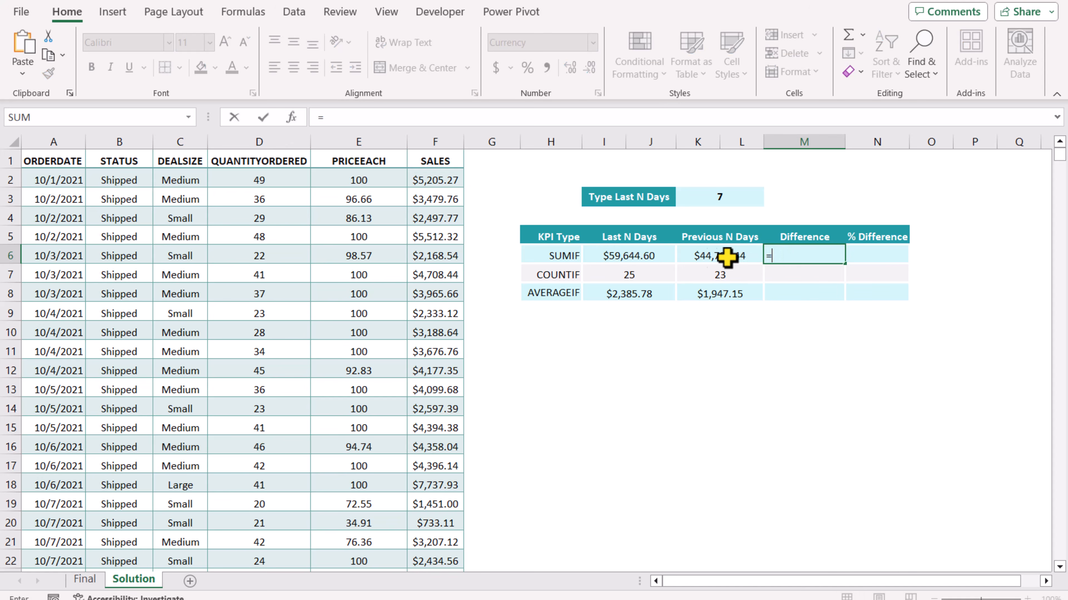
click(639, 257)
text(-)
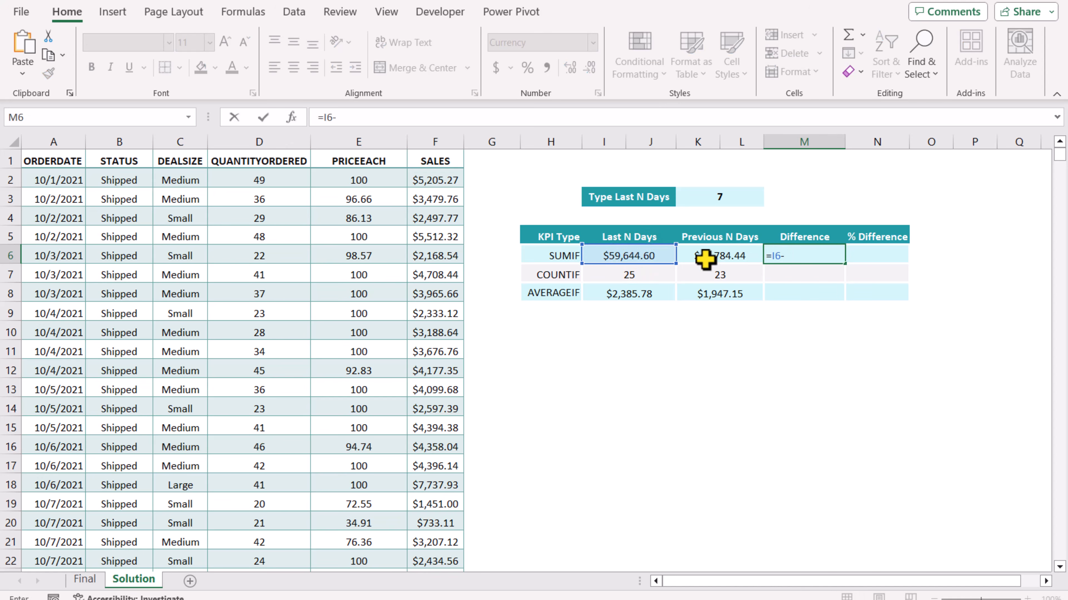
click(703, 257)
key(Return)
key(Return)
Fill the M6 Difference formula down to M8 without formatting
click(838, 260)
drag(846, 265, 846, 300)
click(857, 311)
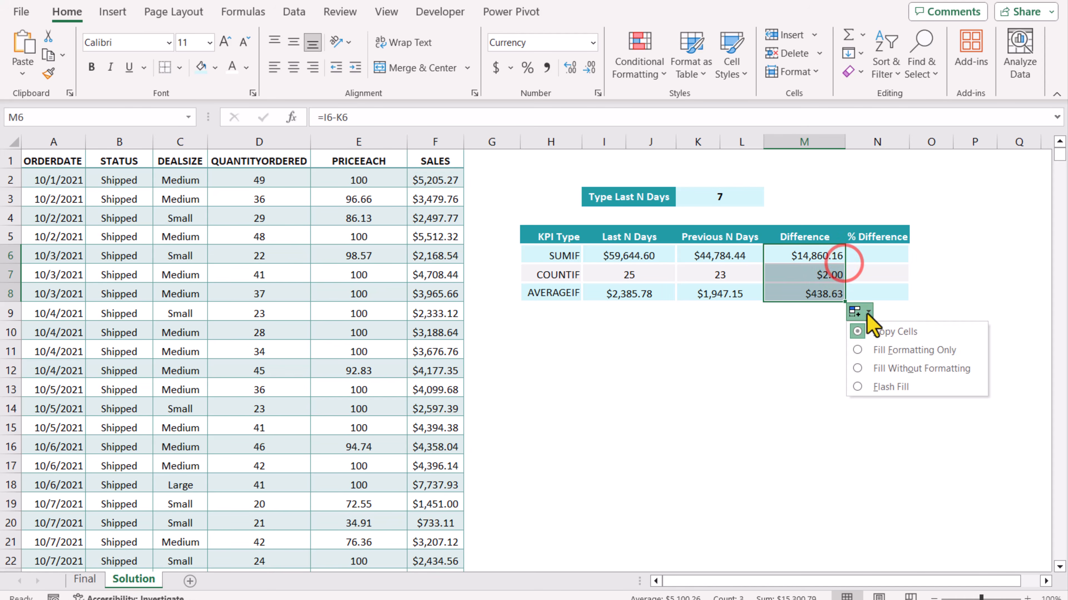
click(884, 369)
Calculate the SUMIF row's % Difference in N6 with the formula =M6/K6
key(Right)
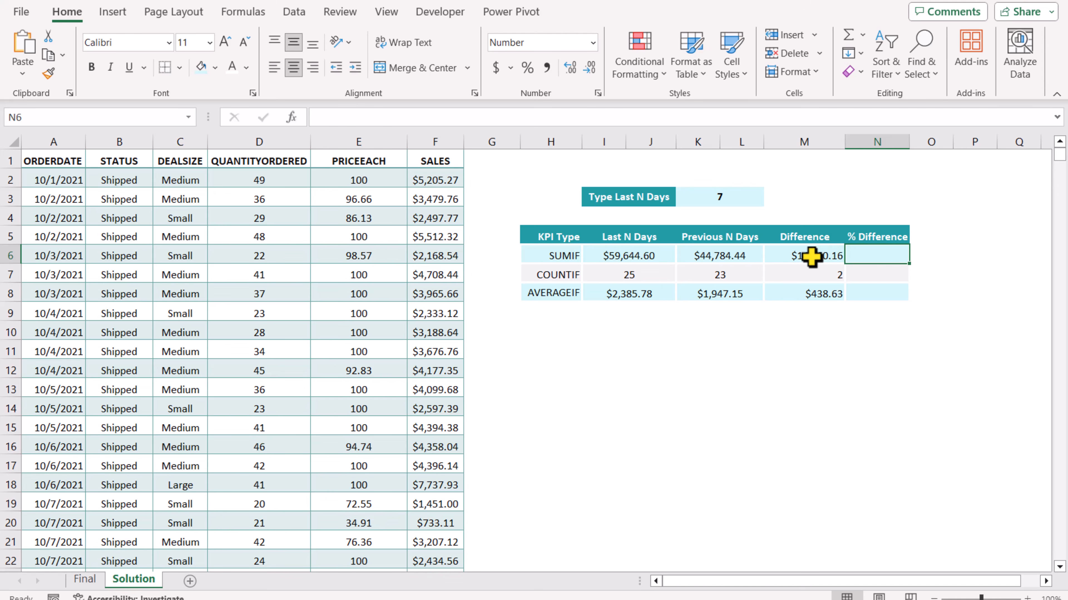
text(=)
click(811, 257)
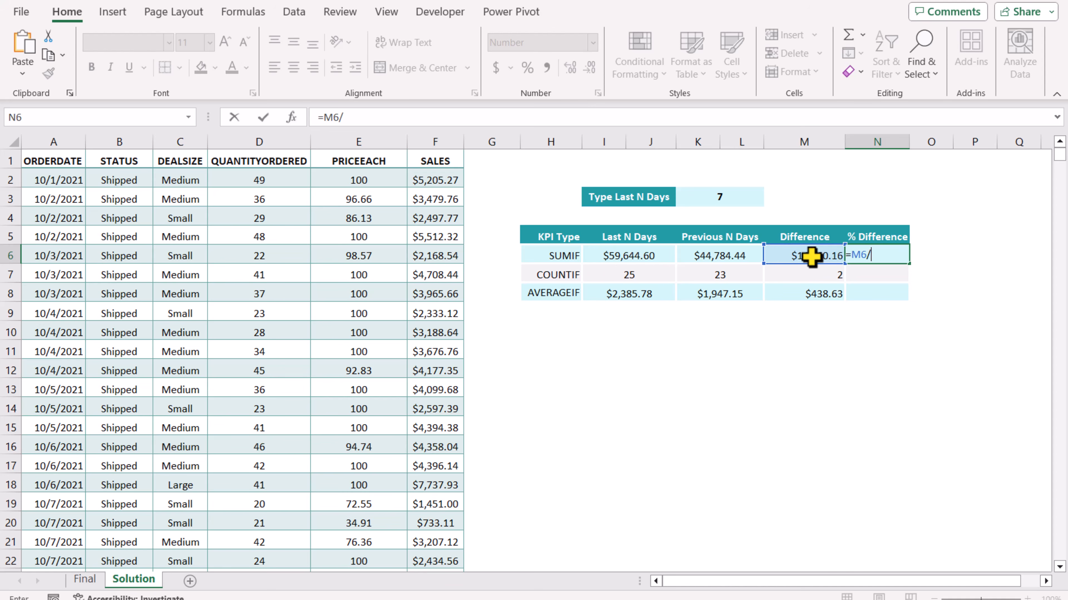
click(745, 256)
key(Return)
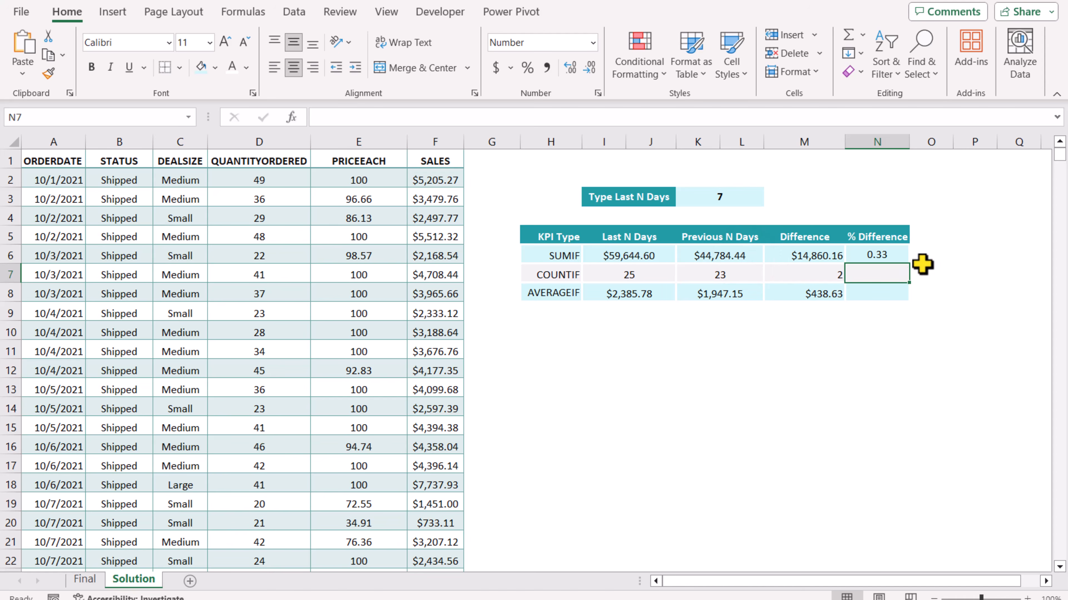
Fill the N6 formula down to N8 without formatting and give all three % Difference cells the Percent style
click(897, 258)
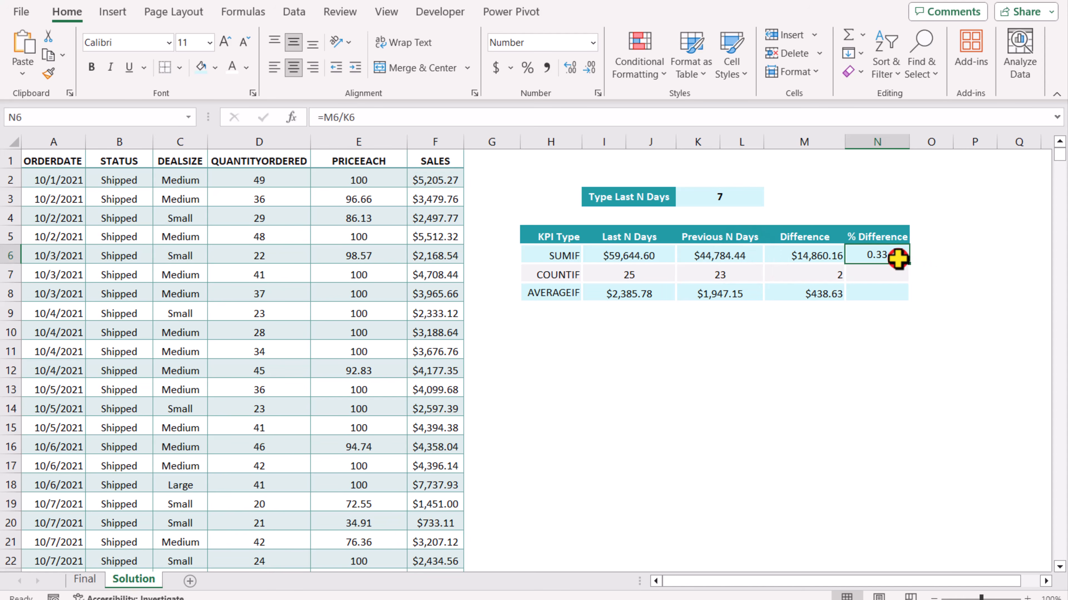
click(527, 67)
drag(909, 264, 904, 310)
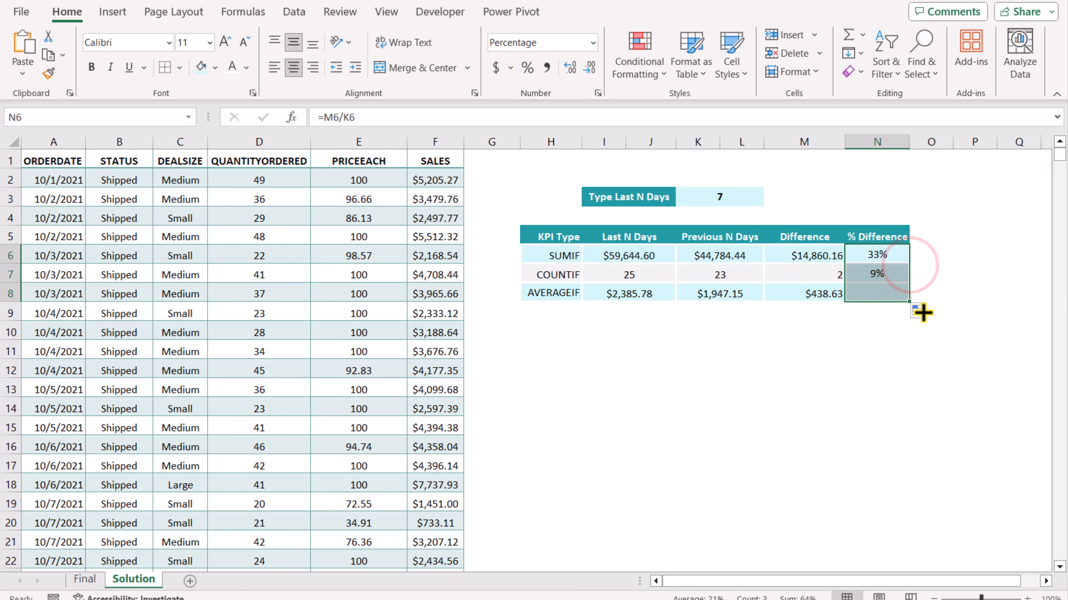
click(922, 312)
click(941, 369)
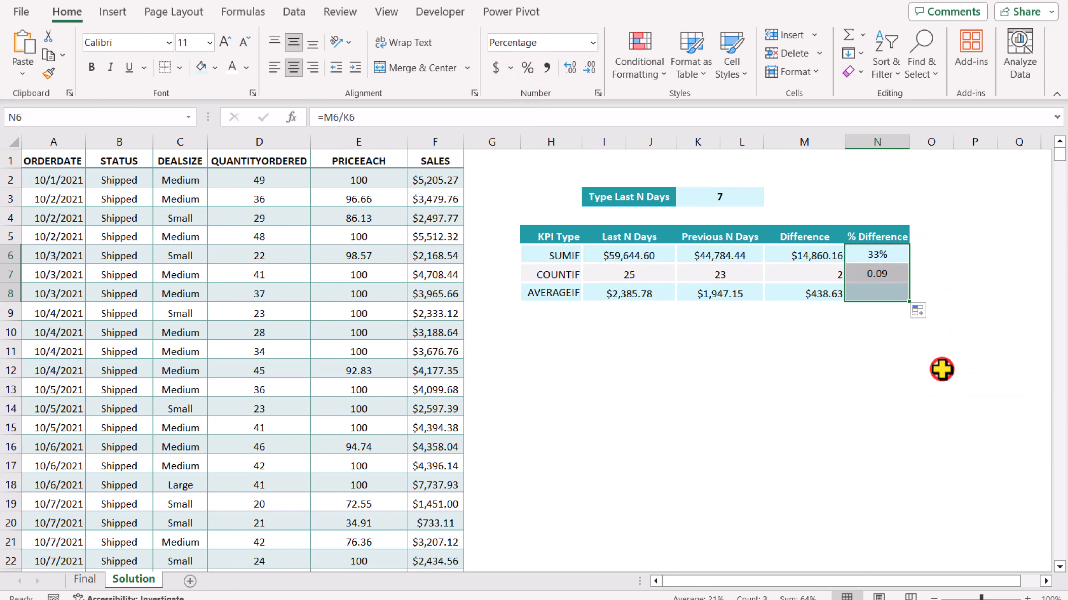
click(527, 71)
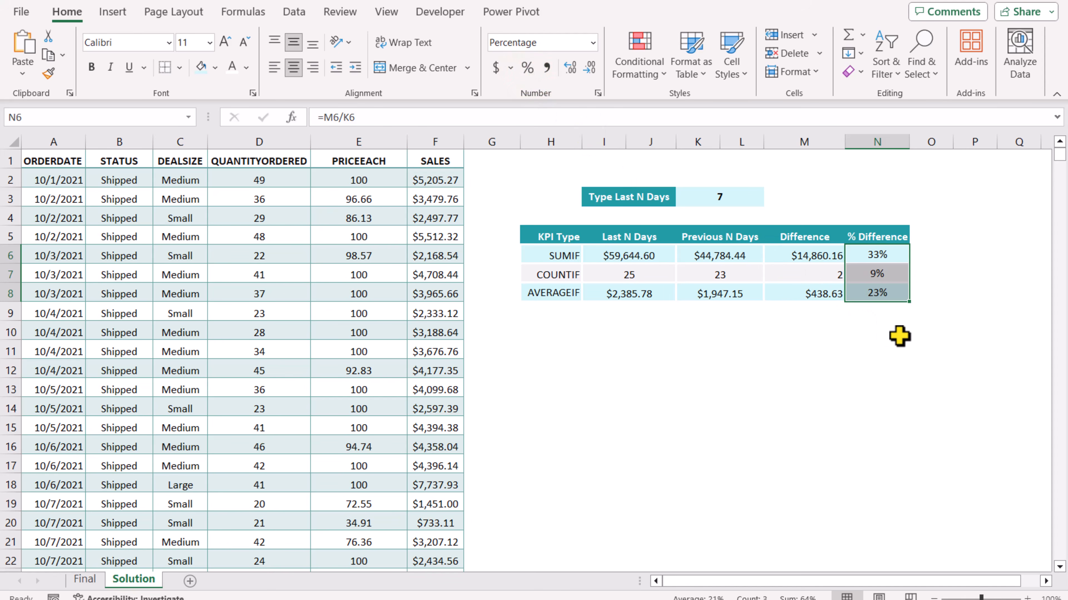
Set the Type Last N Days value in K3 to 15
click(720, 201)
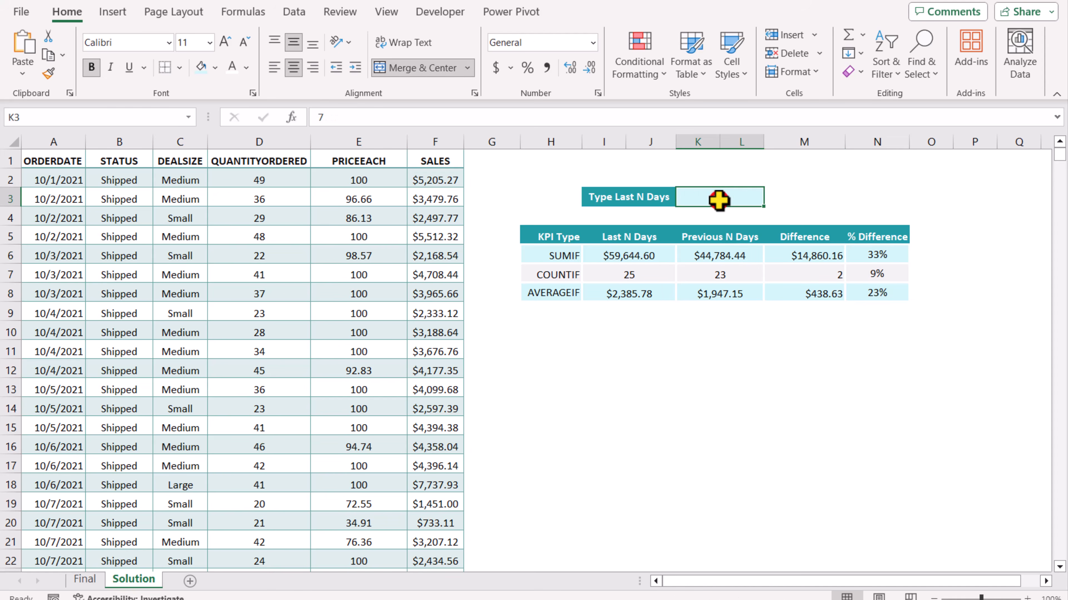
text(15)
key(Return)
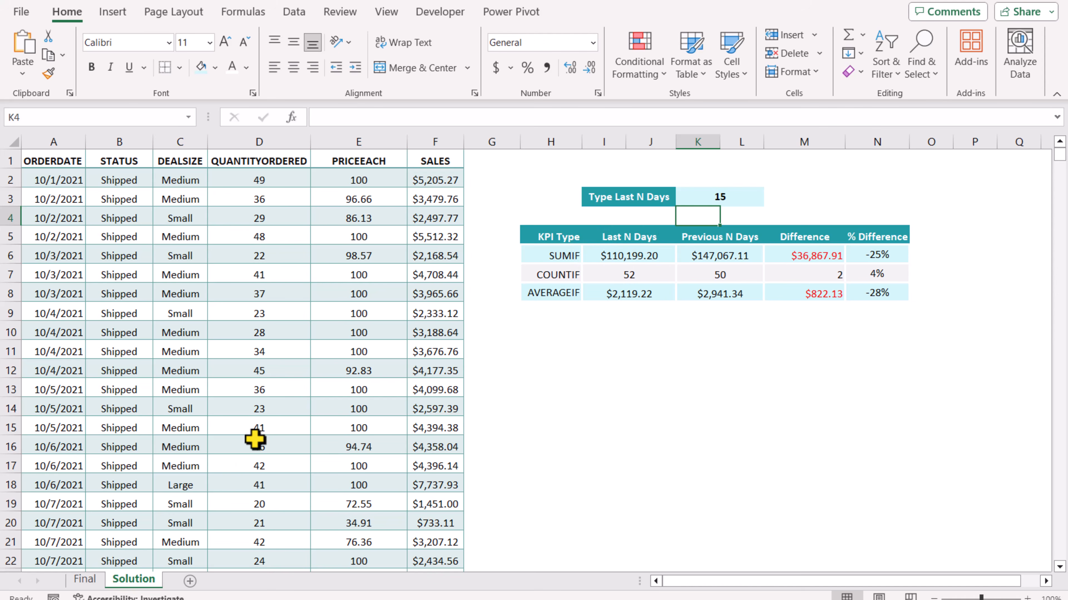
Check the Last N Days header on the Final sheet and turn the Solution sheet's I5 header into ="Last "&K3&" Days"
click(84, 580)
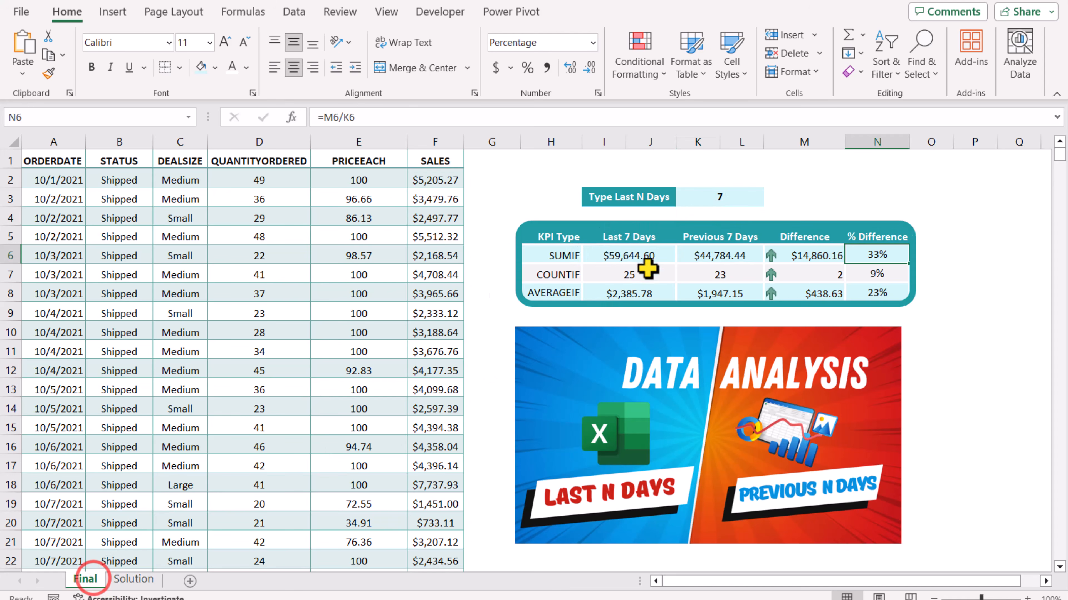
click(643, 233)
click(133, 579)
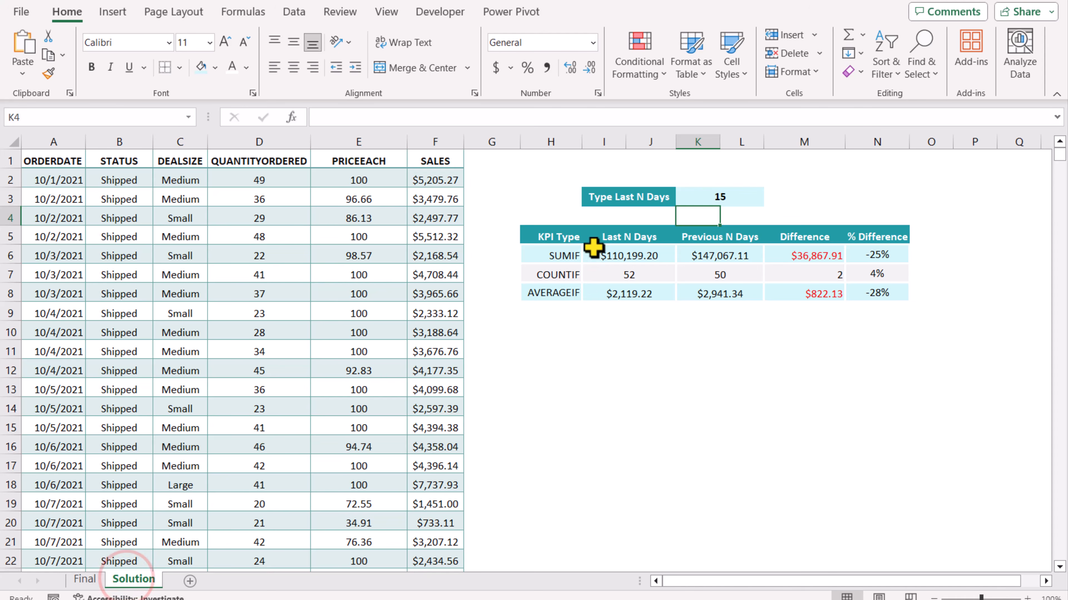
click(599, 232)
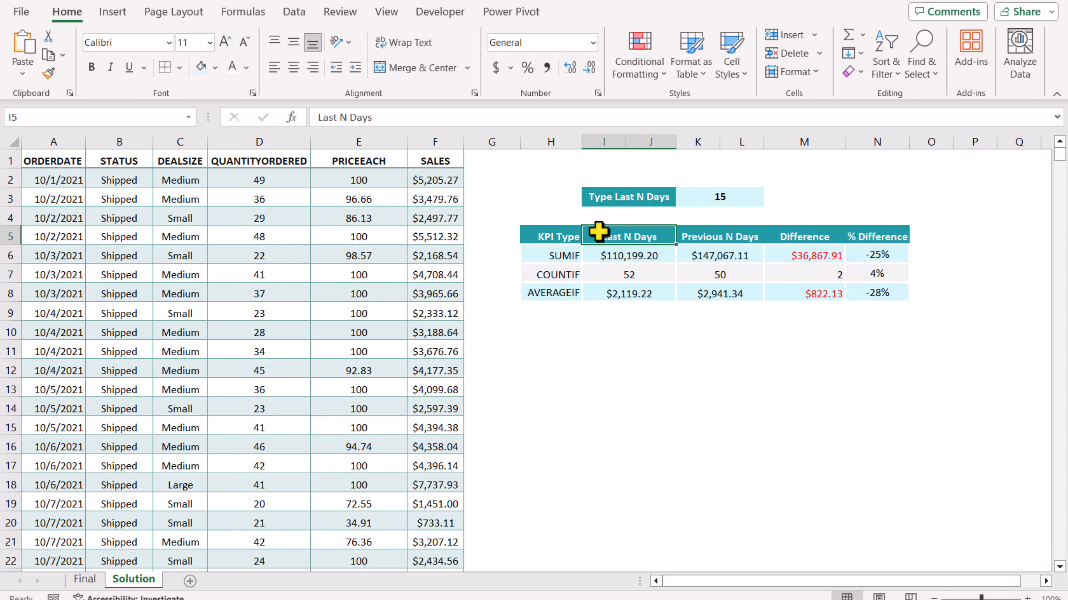
click(317, 122)
text(=")
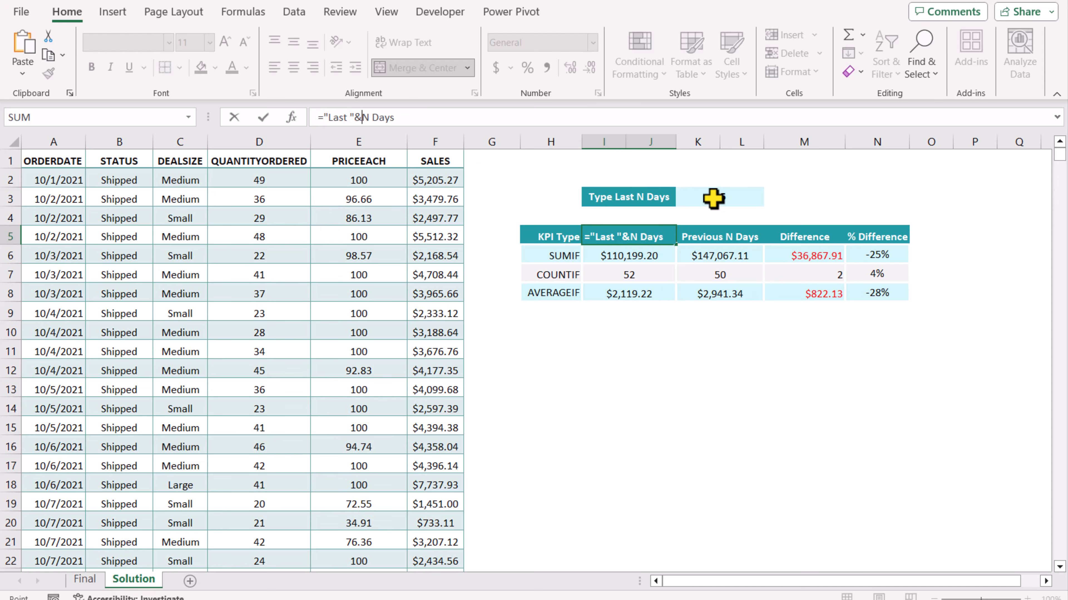
click(713, 199)
text(&")
key(Delete)
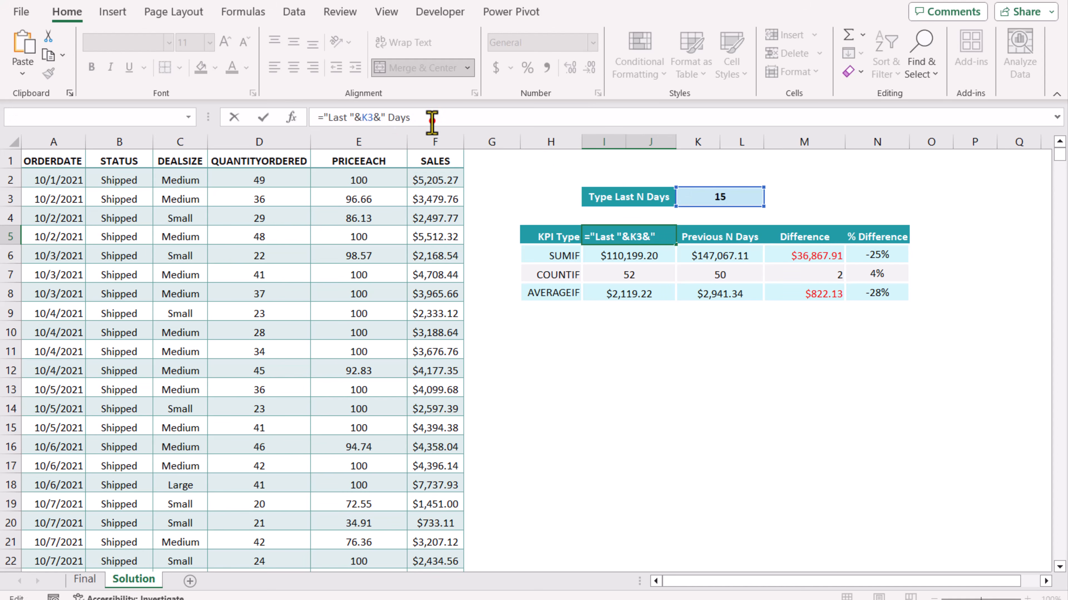
text(")
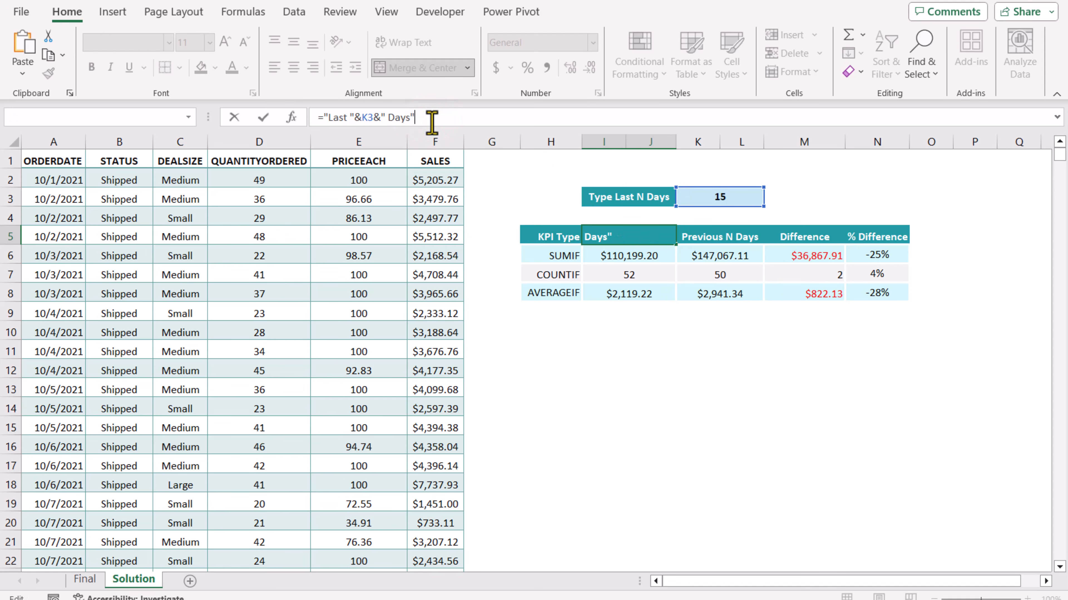
key(Return)
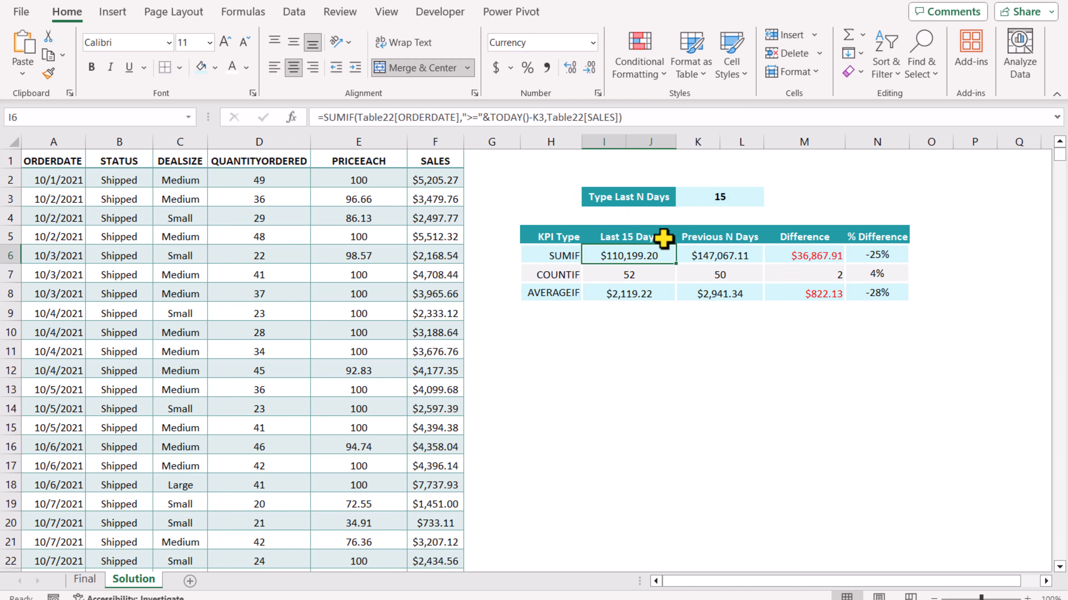
Set the Type Last N Days value in K3 to 7
click(708, 198)
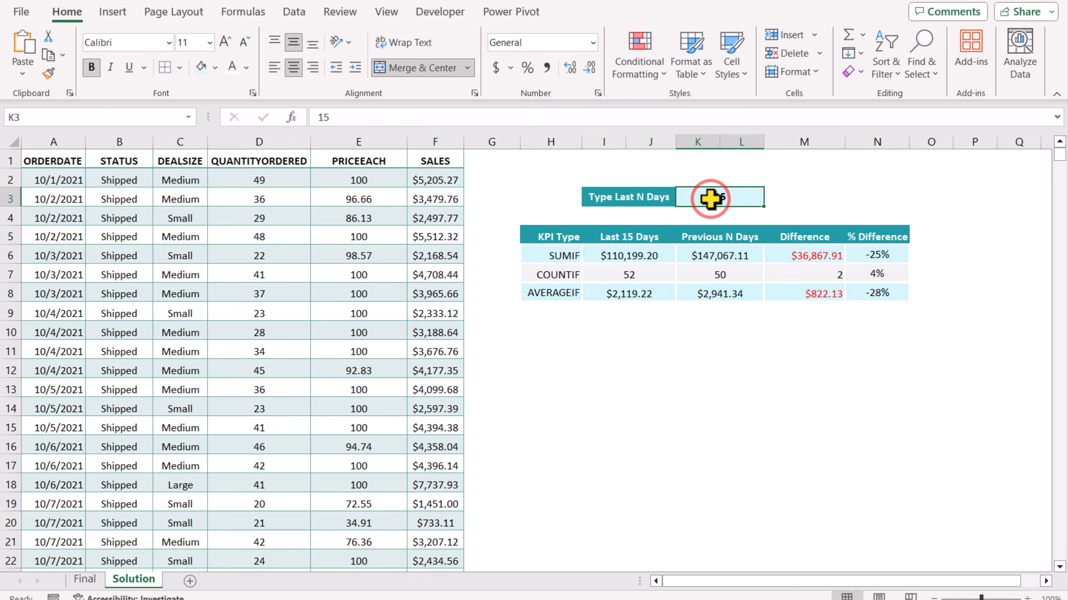
text(7)
key(Return)
key(Down)
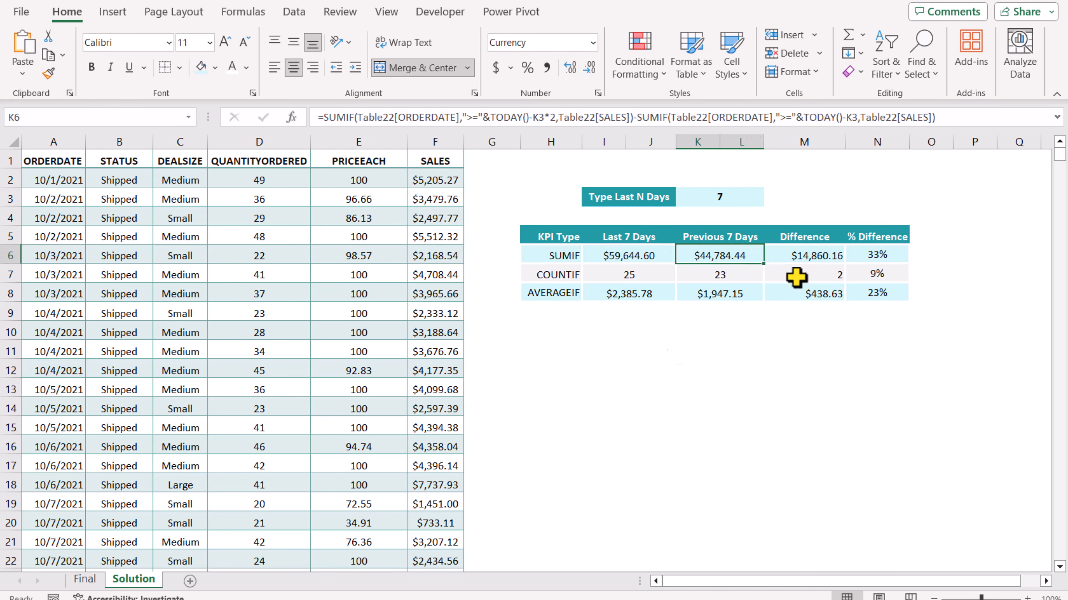
On the Final sheet, set the Type Last N Days value to 15
click(83, 580)
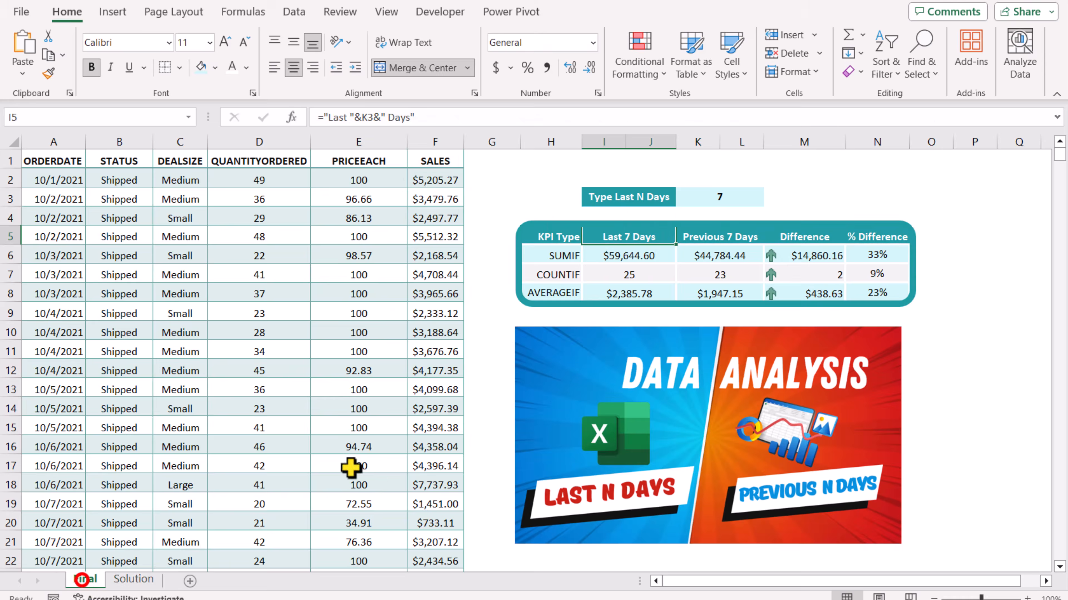
click(729, 202)
text(15)
key(Return)
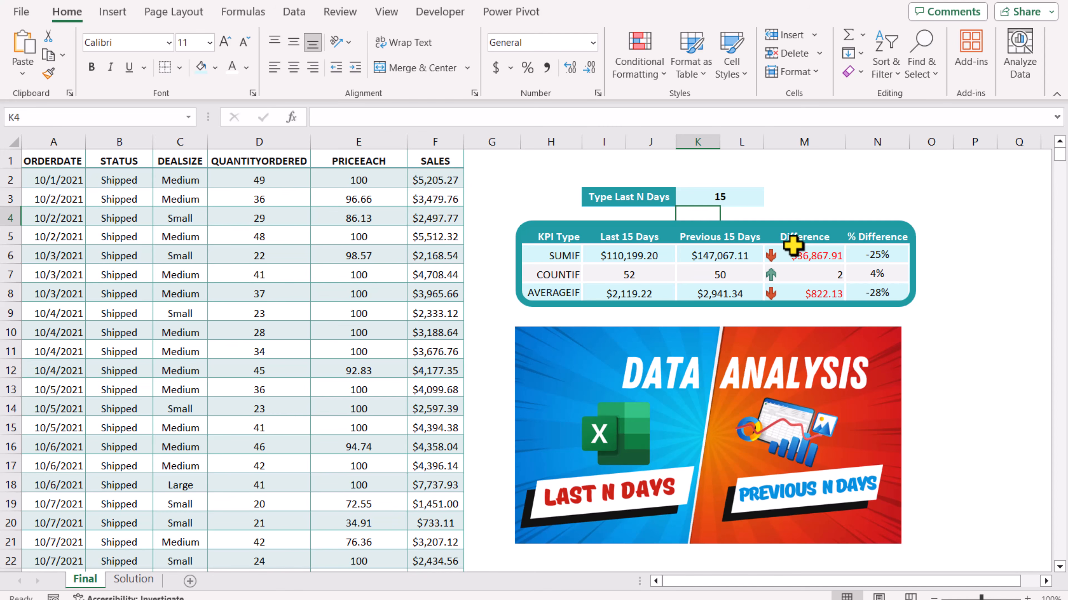
Apply the three coloured arrows icon set as conditional formatting to the Difference cells M6:M8 on the Solution sheet
click(136, 579)
drag(804, 257, 805, 296)
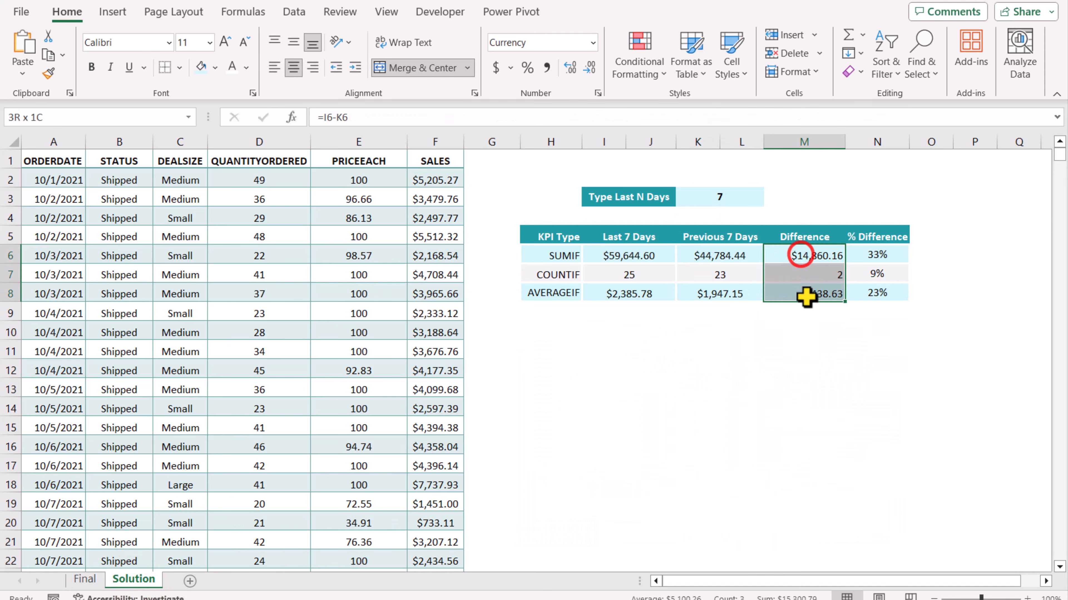
click(658, 72)
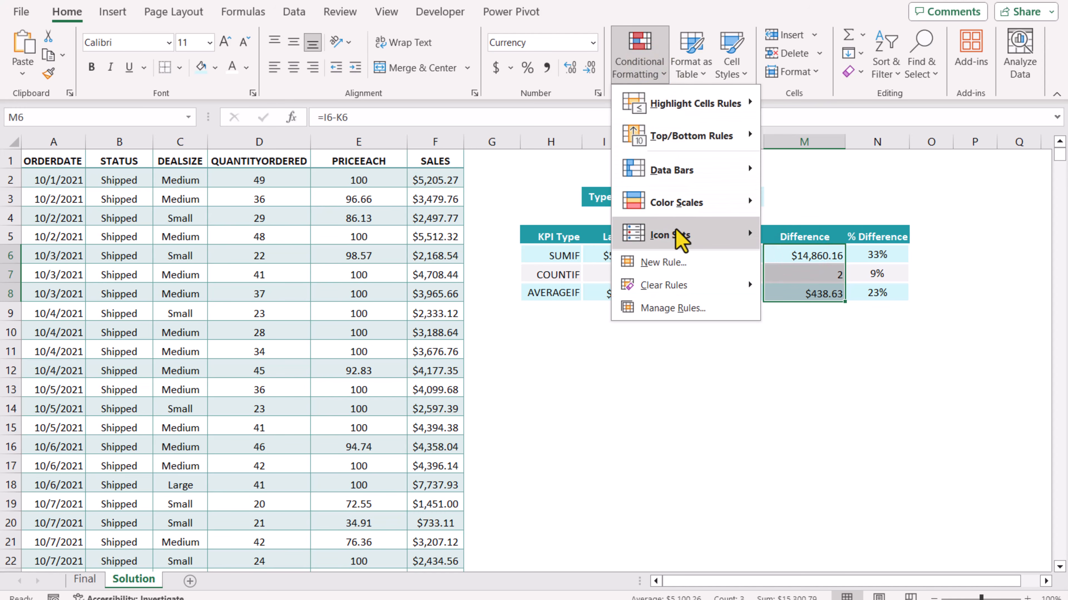
mouse_move(678, 237)
click(798, 253)
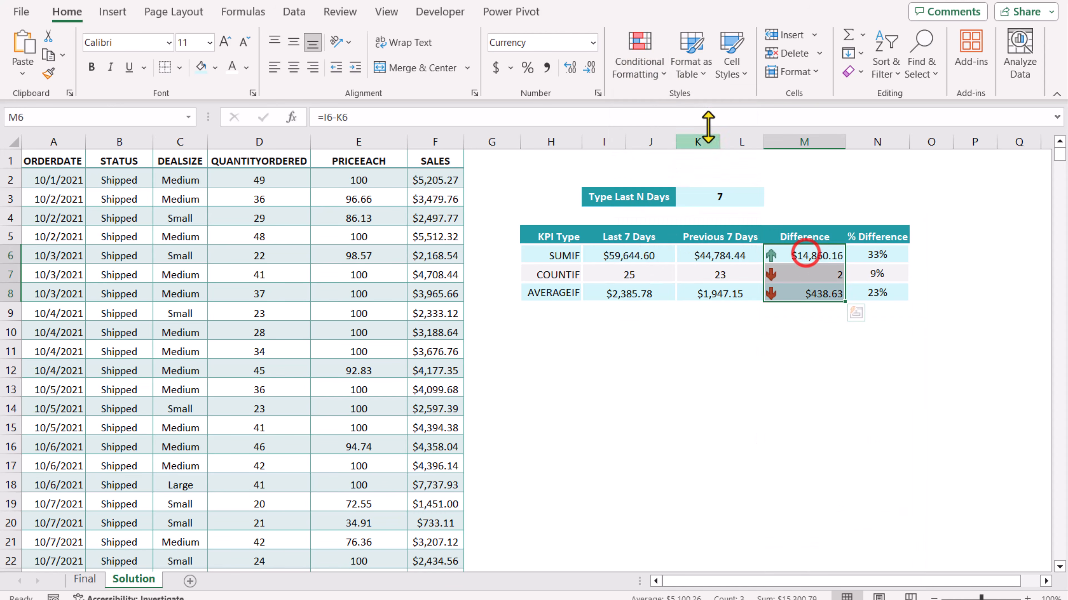
Edit the Difference cells' icon set rule so both thresholds use the Number type with a value of 0
click(658, 75)
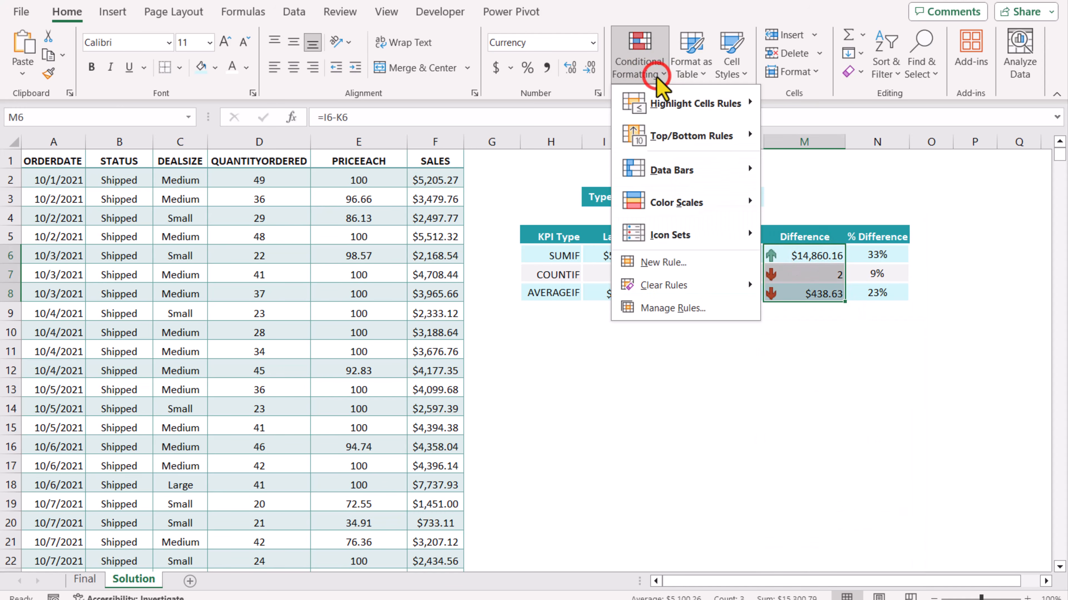
click(682, 308)
click(583, 244)
click(549, 200)
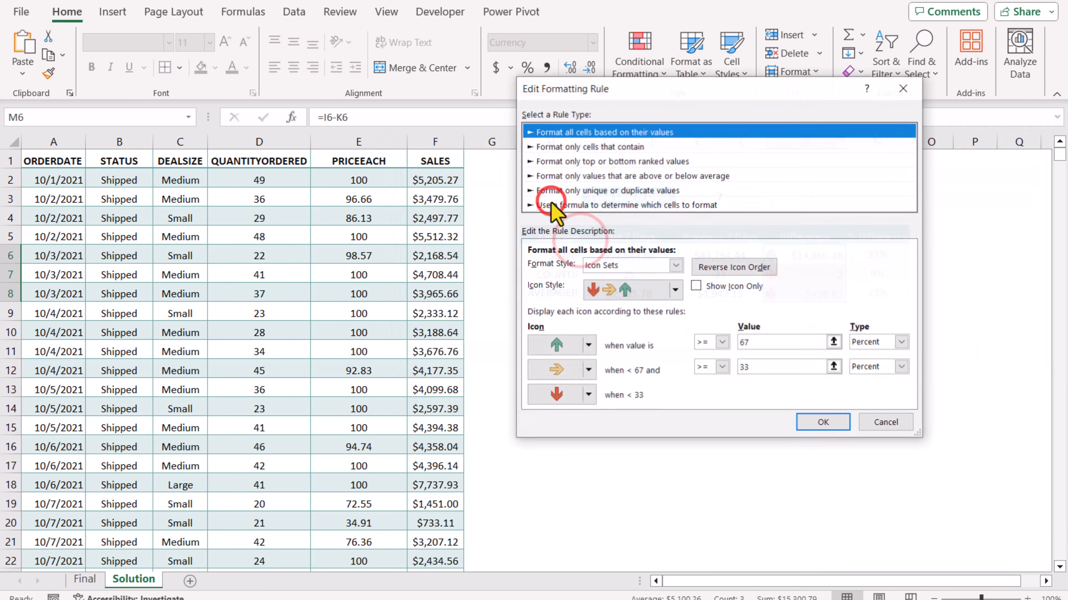
click(902, 342)
click(901, 354)
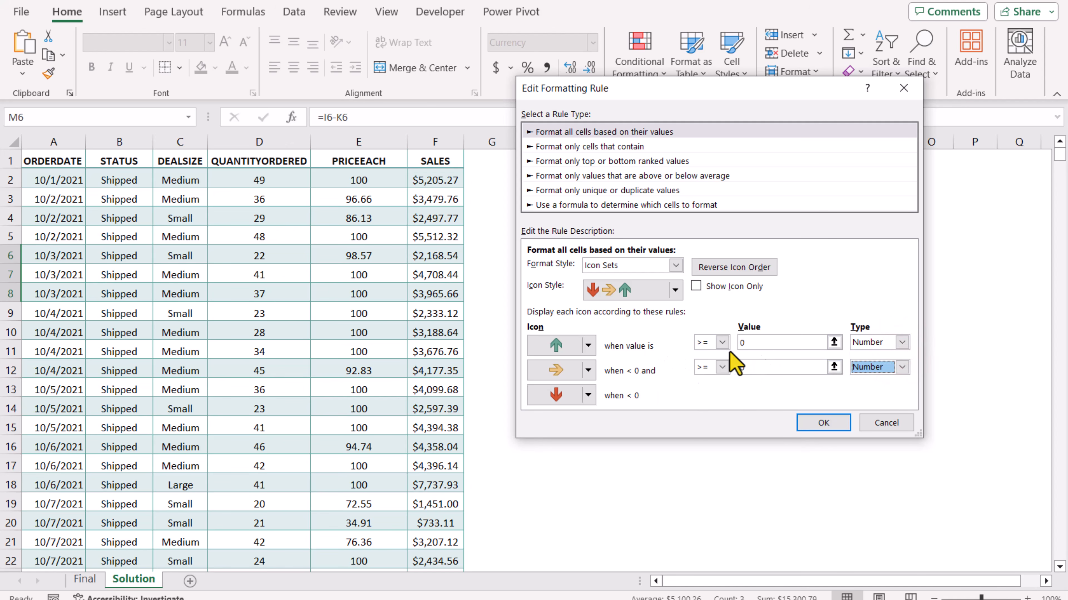
Replace the rule's middle yellow arrow with No Cell Icon and apply the edited rule to the Difference cells
click(587, 373)
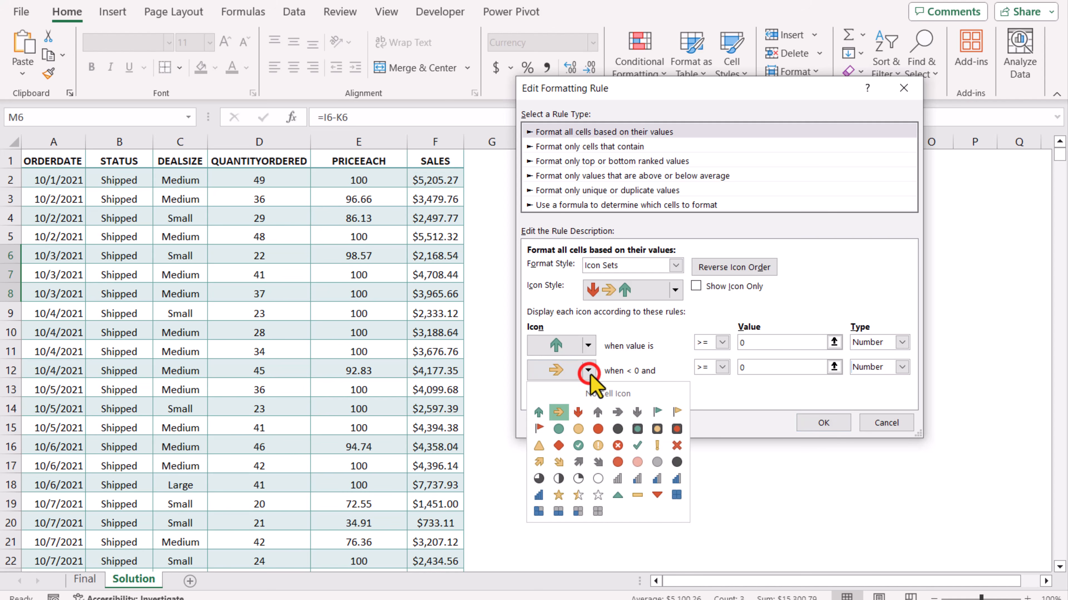
click(581, 389)
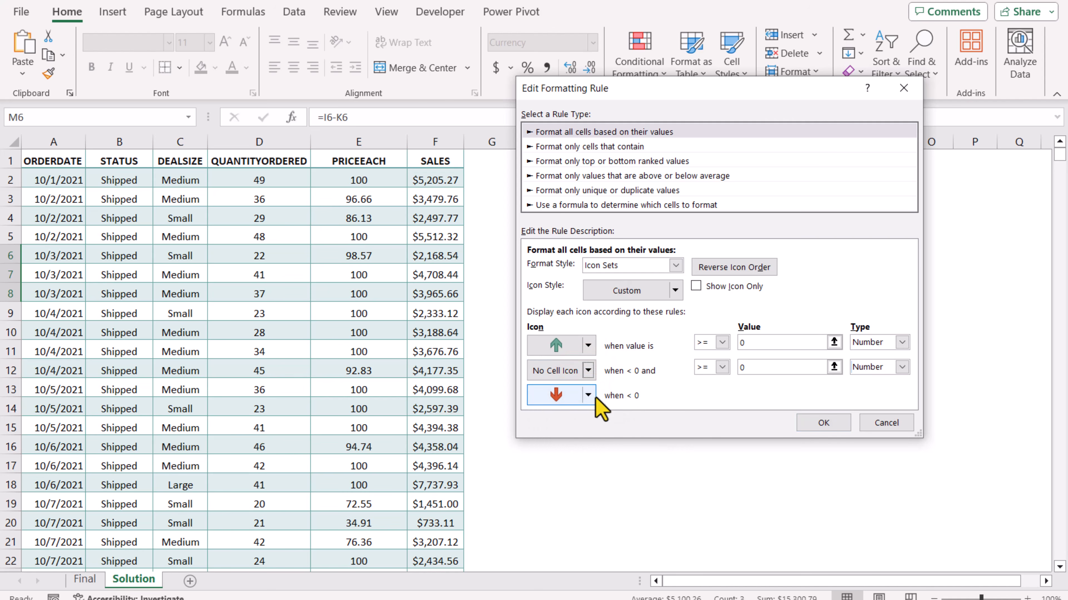
click(823, 423)
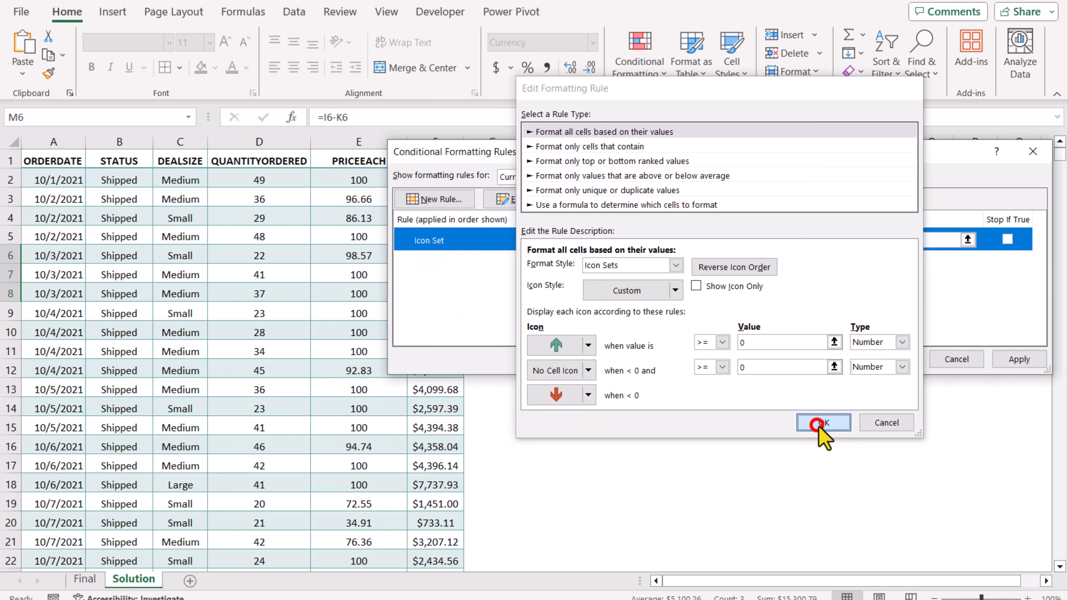
click(1019, 359)
click(893, 359)
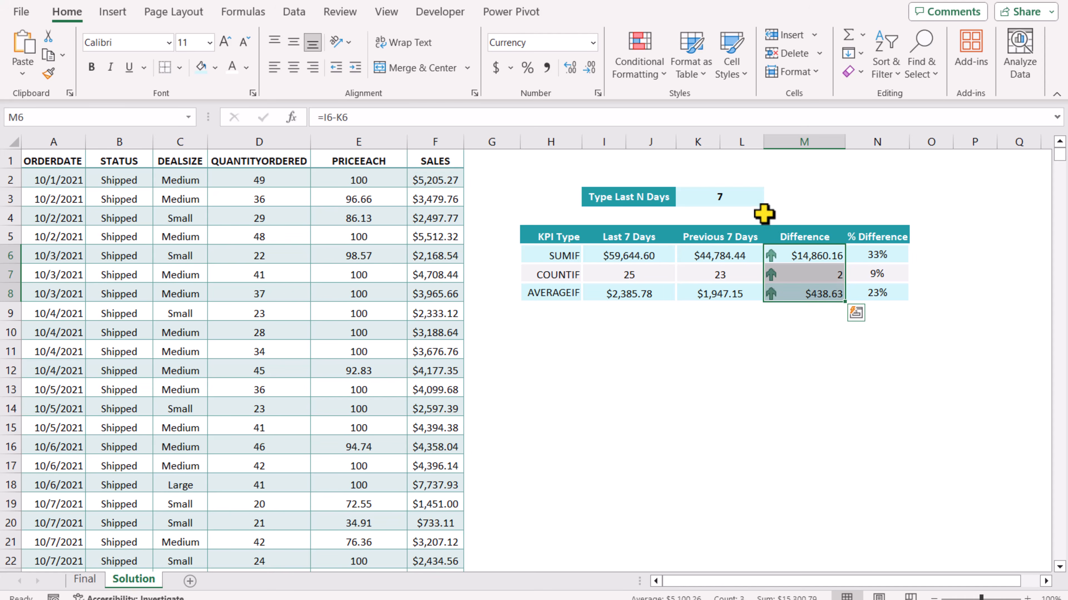
Set the Solution sheet's Type Last N Days value in K3 to 15
click(752, 202)
text(15)
key(Return)
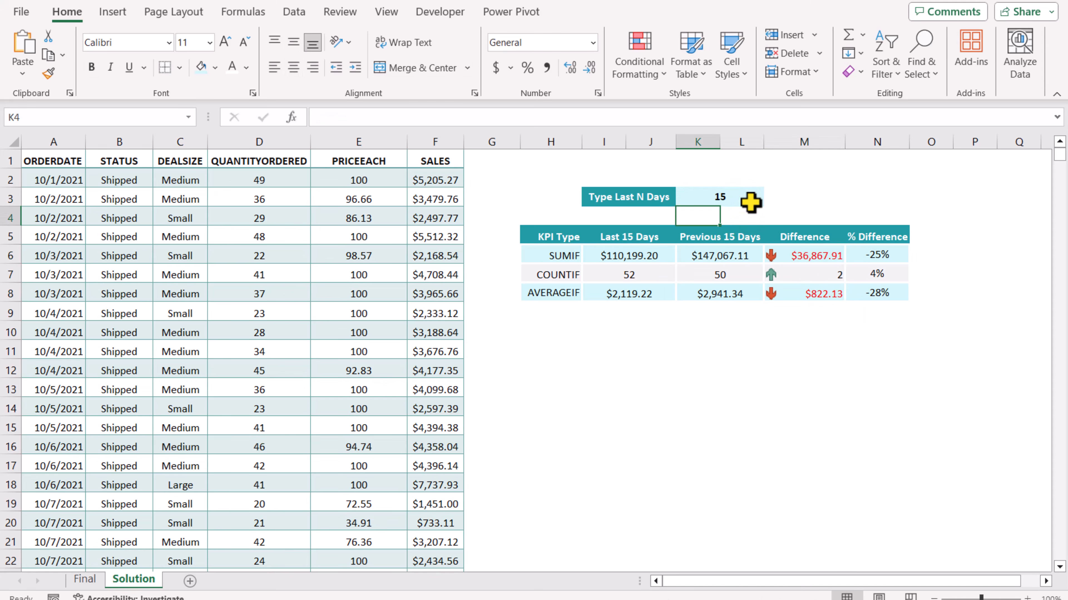
Check the rounded table frame on the Final sheet and start inserting a rounded-corner rectangle on the Solution sheet
click(86, 581)
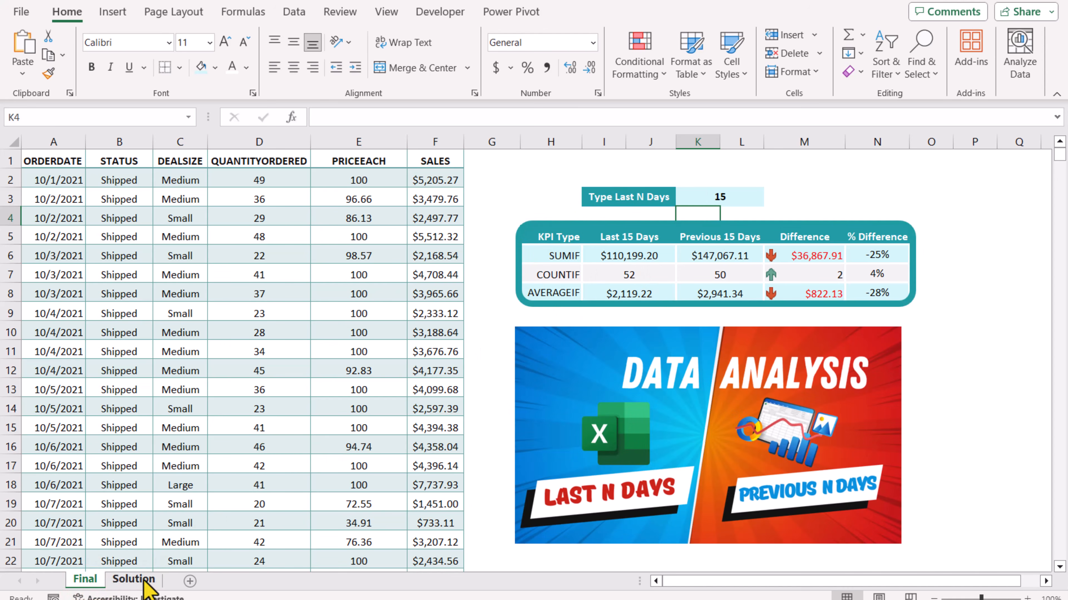
click(133, 580)
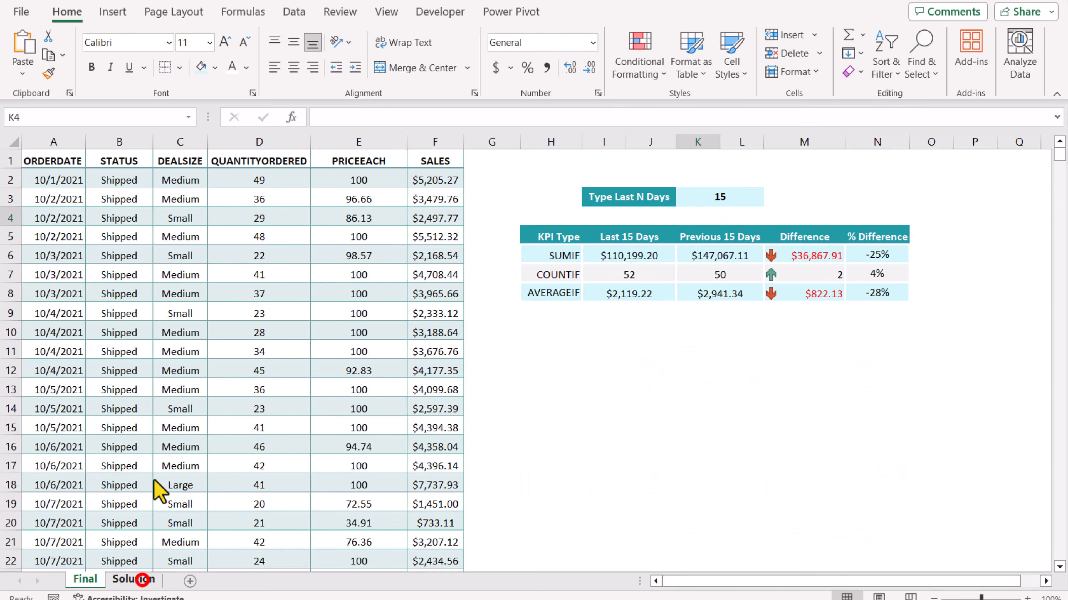
click(113, 11)
click(190, 51)
click(217, 124)
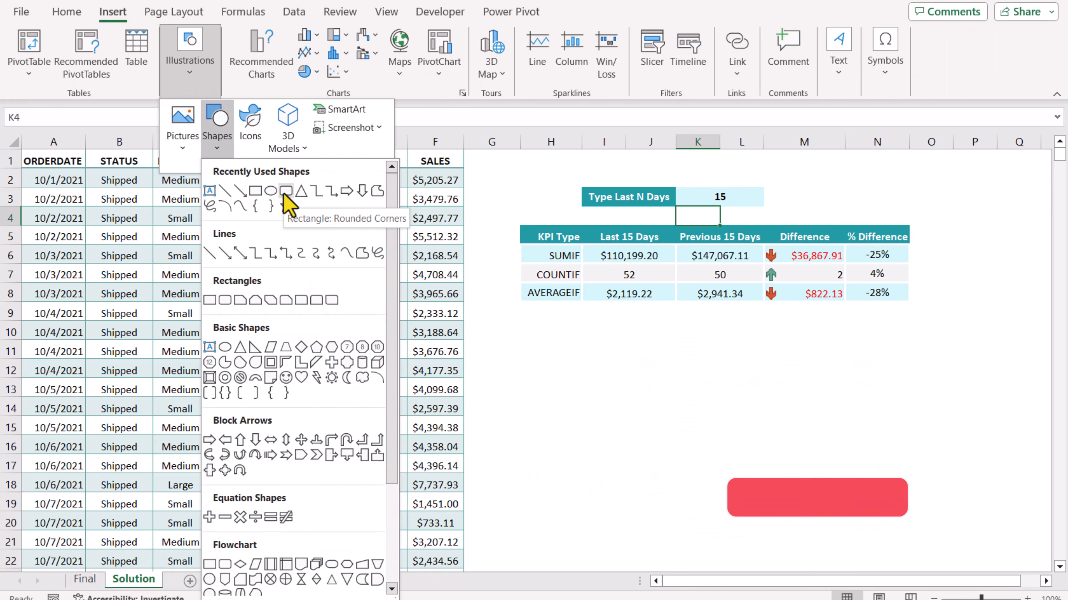